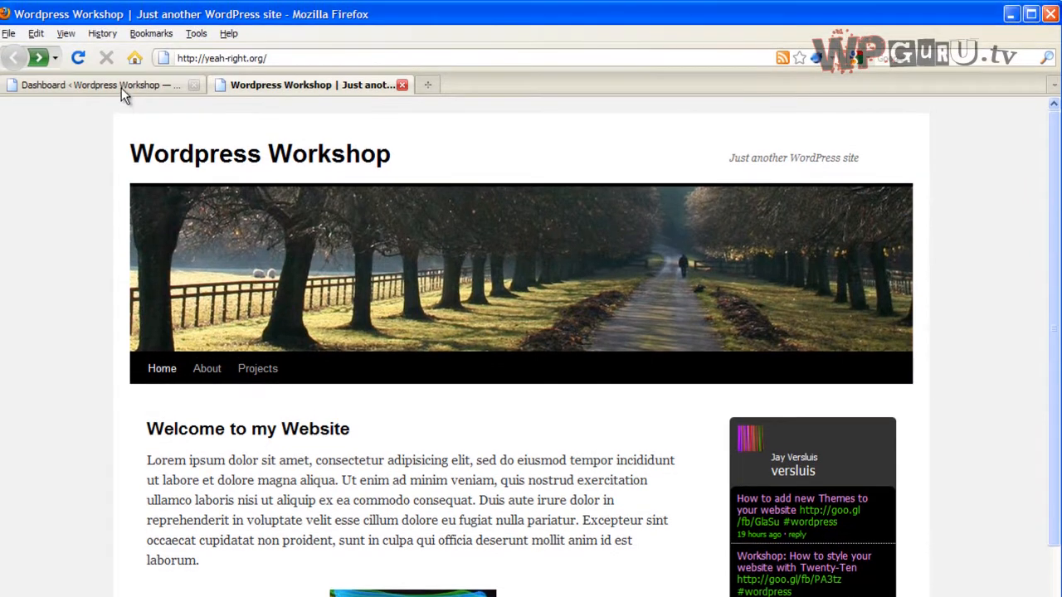
- Add a Links widget showing all links to the top of the Primary Widget Area, save it and reload the public site
left_click(121, 84)
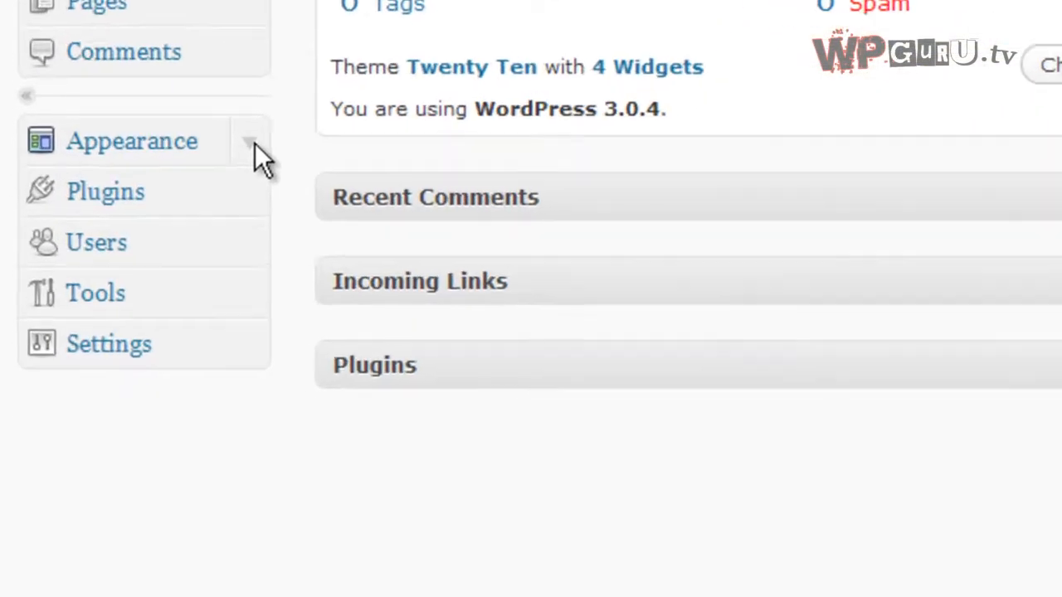
left_click(119, 380)
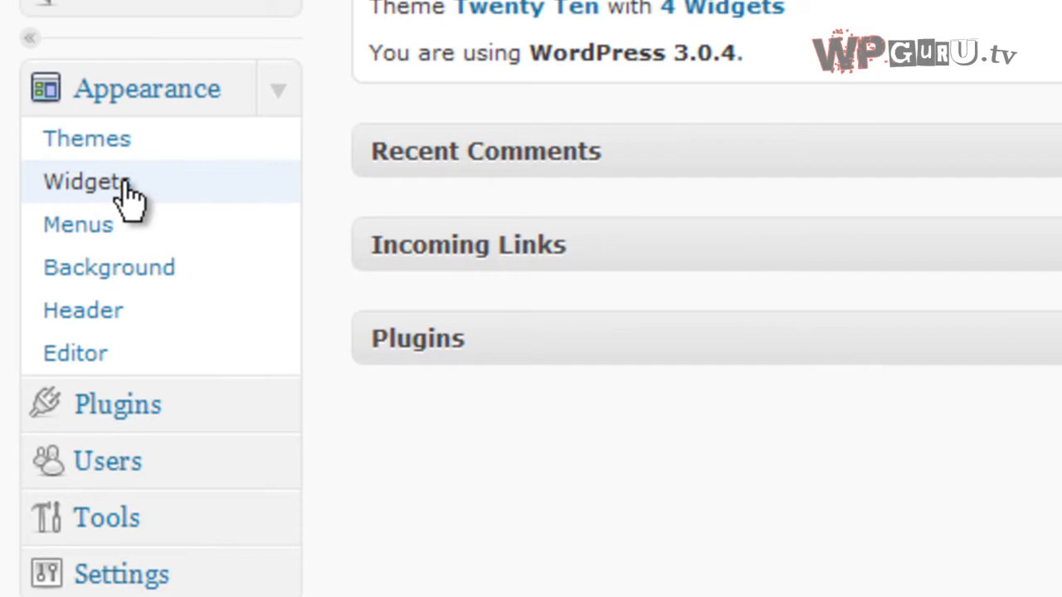
left_click(123, 185)
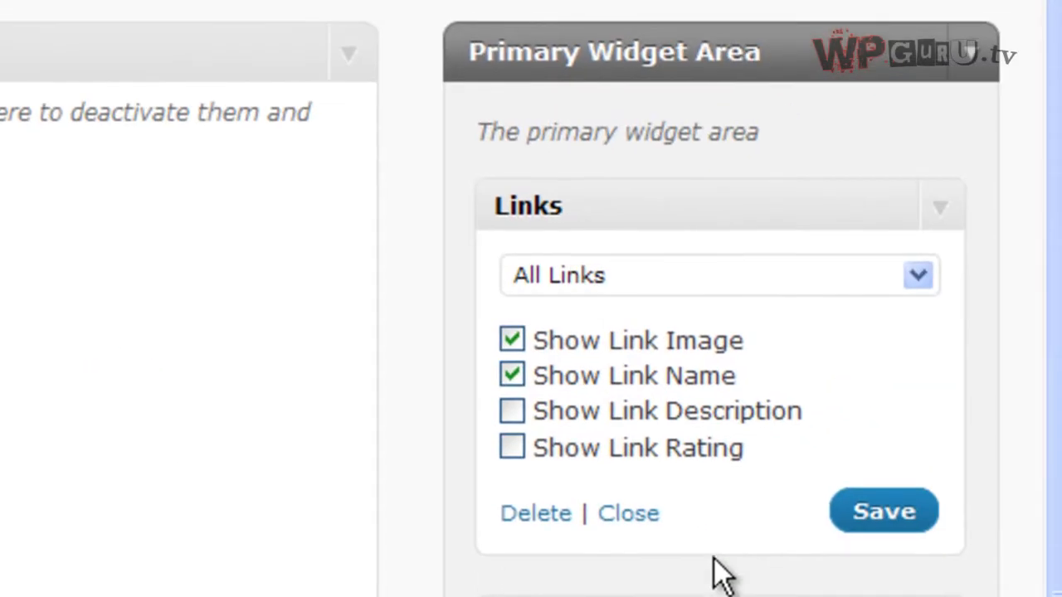
left_click(898, 523)
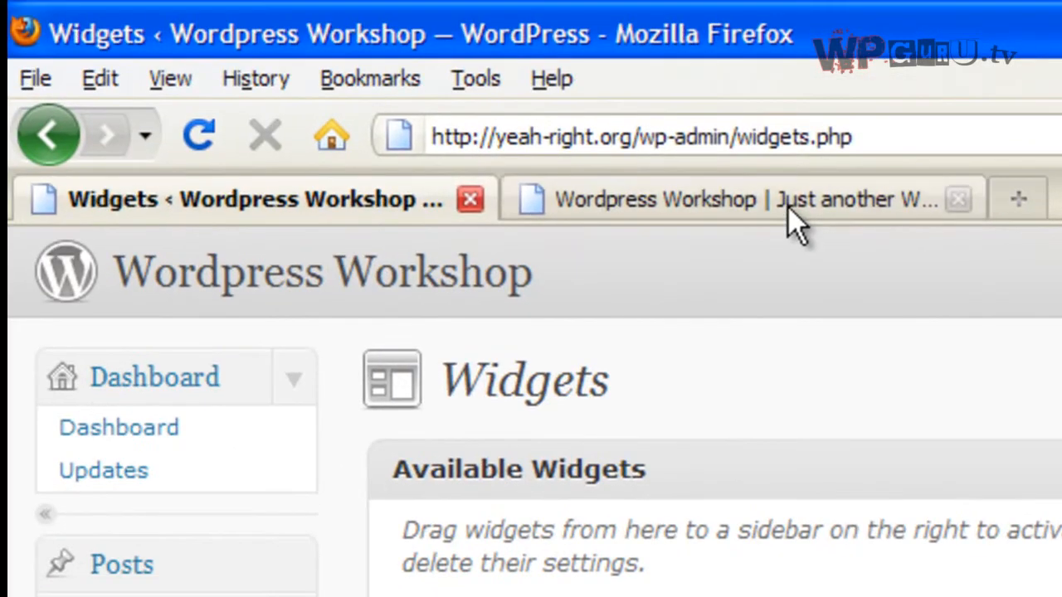
left_click(788, 207)
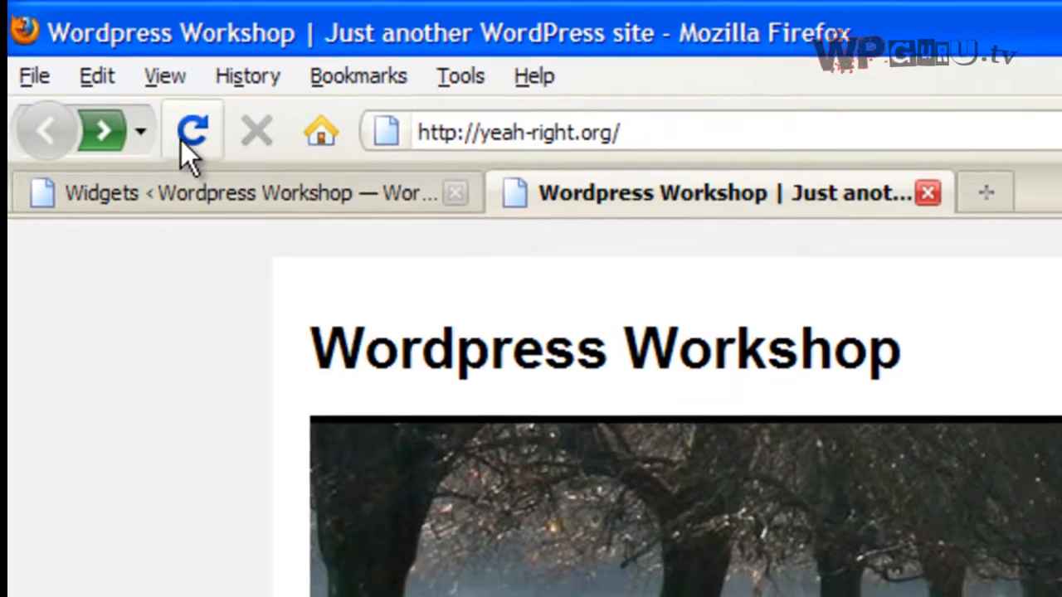
left_click(199, 135)
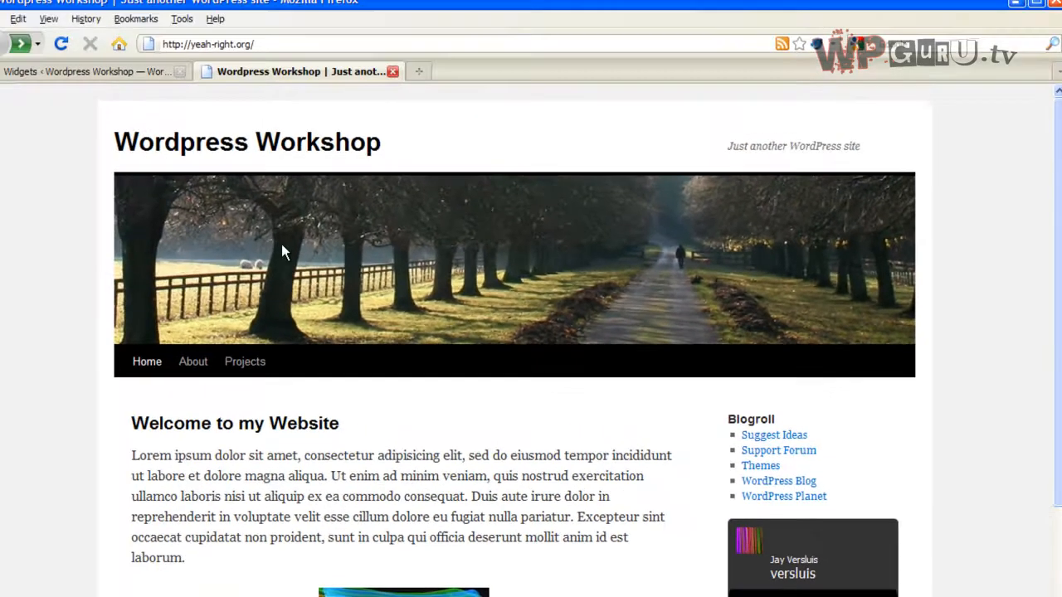
- Return to the site's admin area and open the list of existing links
left_click(124, 86)
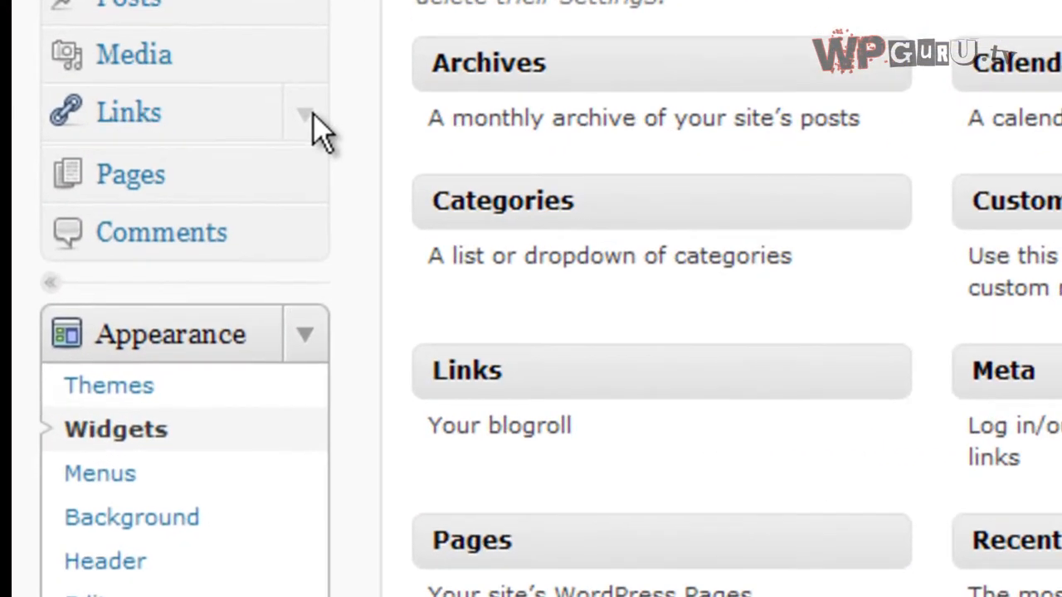
left_click(129, 288)
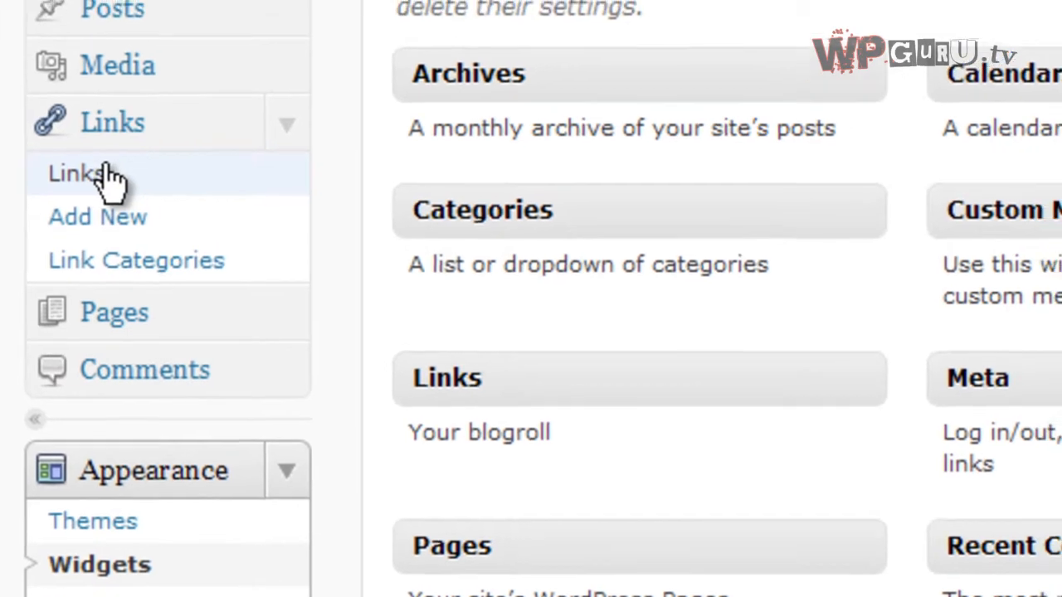
left_click(123, 170)
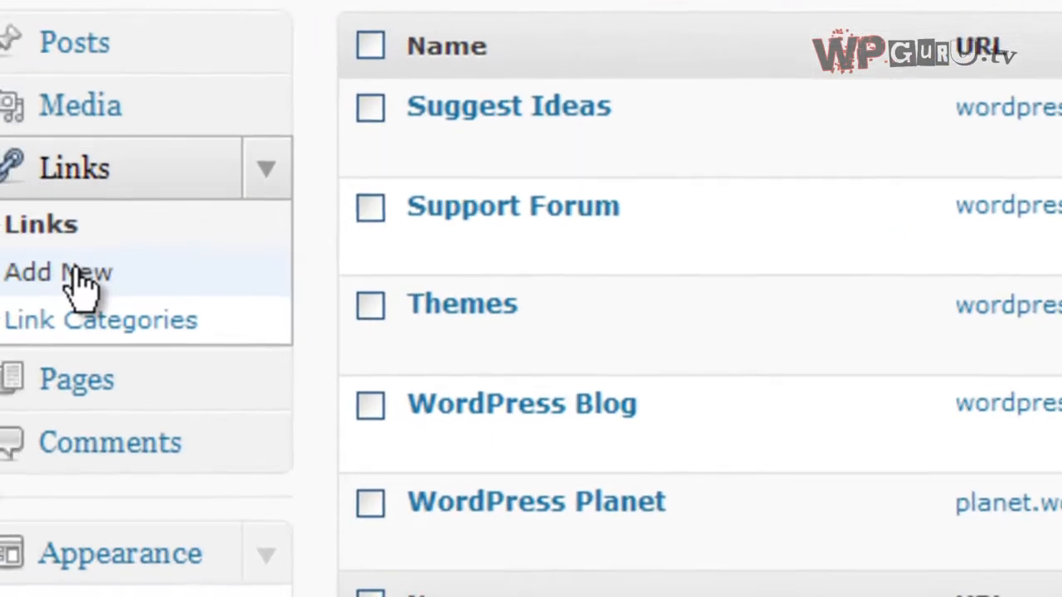
- Start a new link and name it "My Website"
left_click(132, 264)
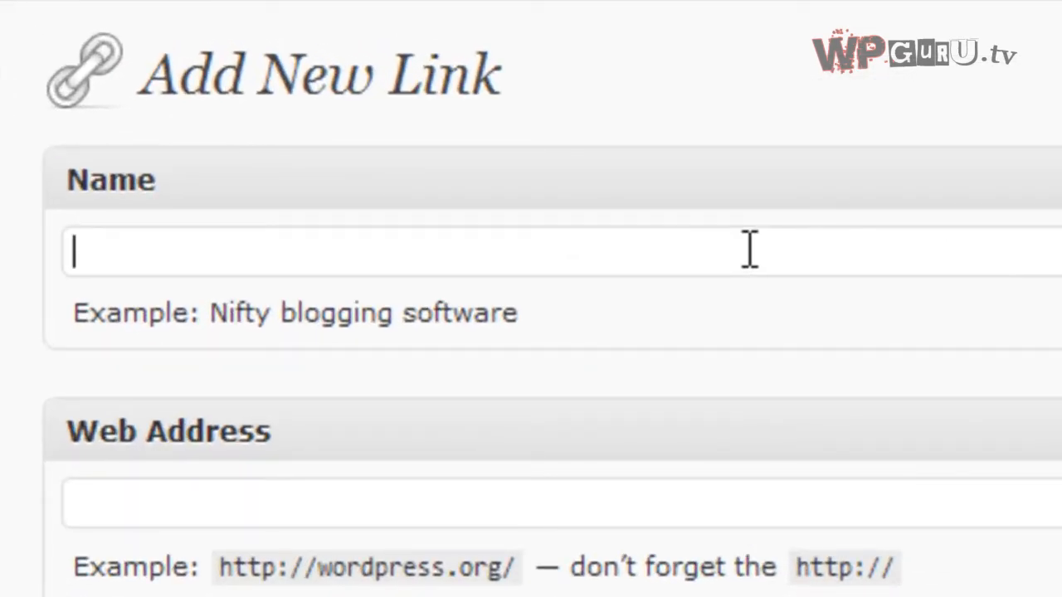
type("My Webdite")
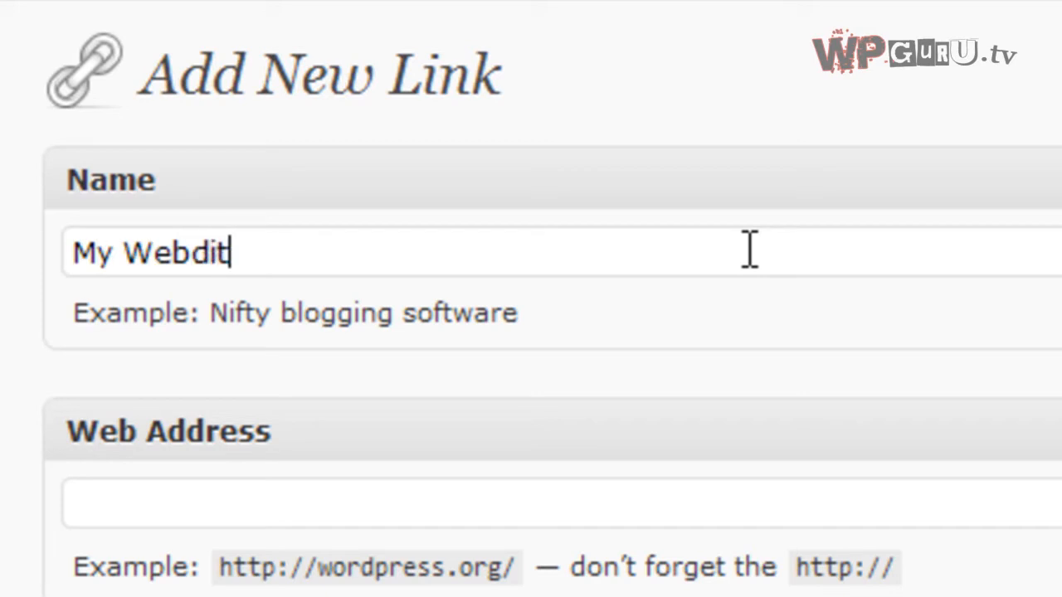
key("BackSpace")
key("BackSpace")
key("BackSpace")
key("BackSpace")
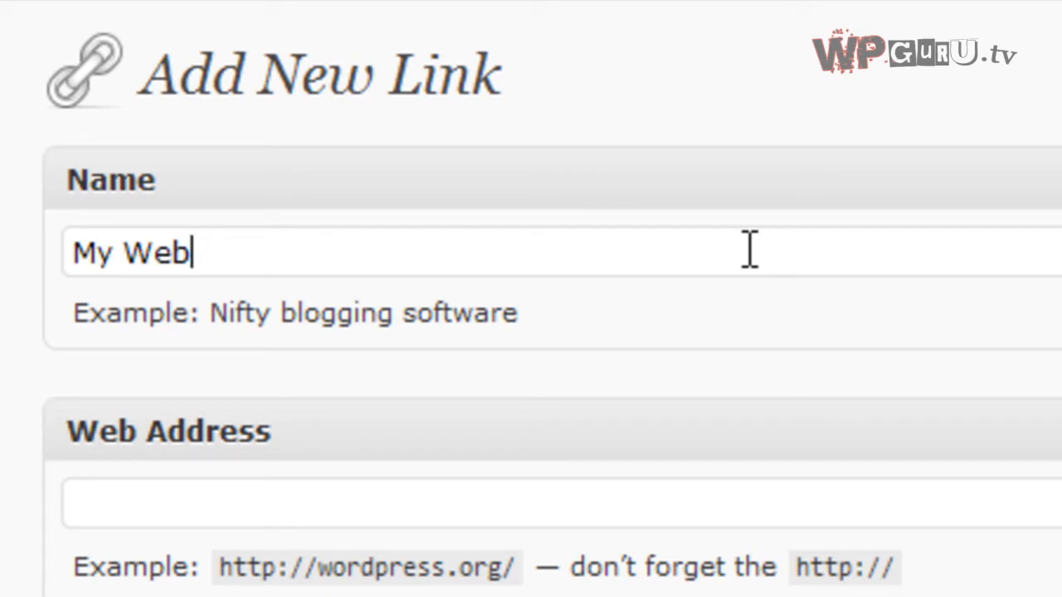
type("site")
key("Tab")
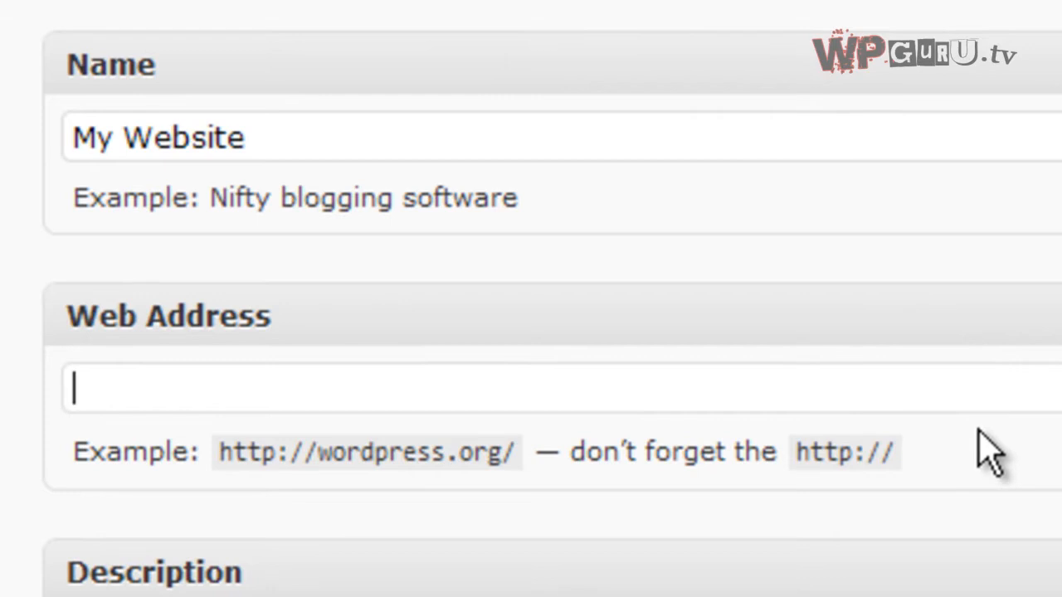
type("http://www.versluis.com")
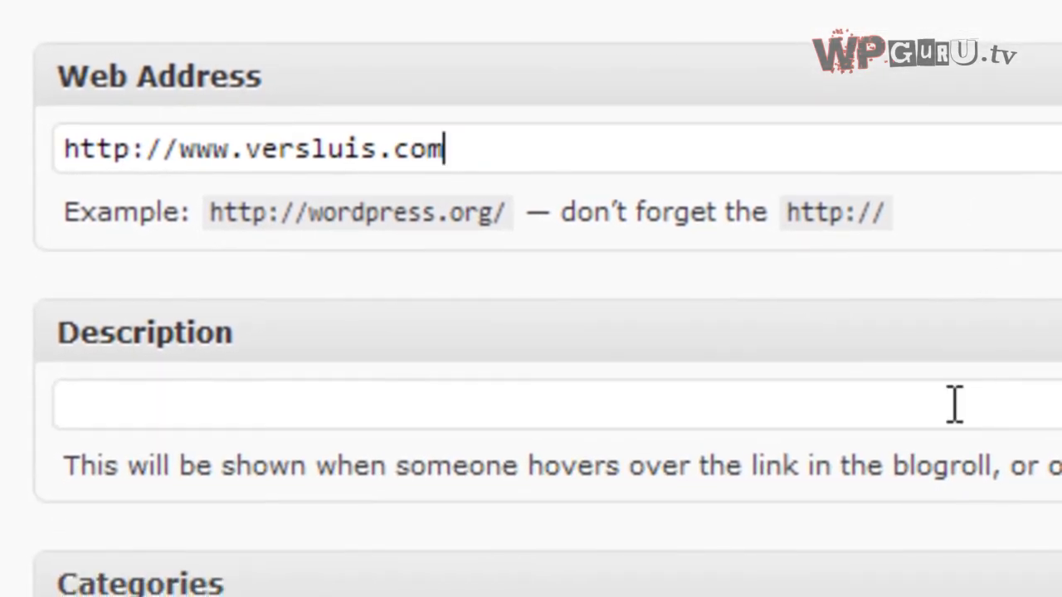
left_click(954, 405)
type("This website ")
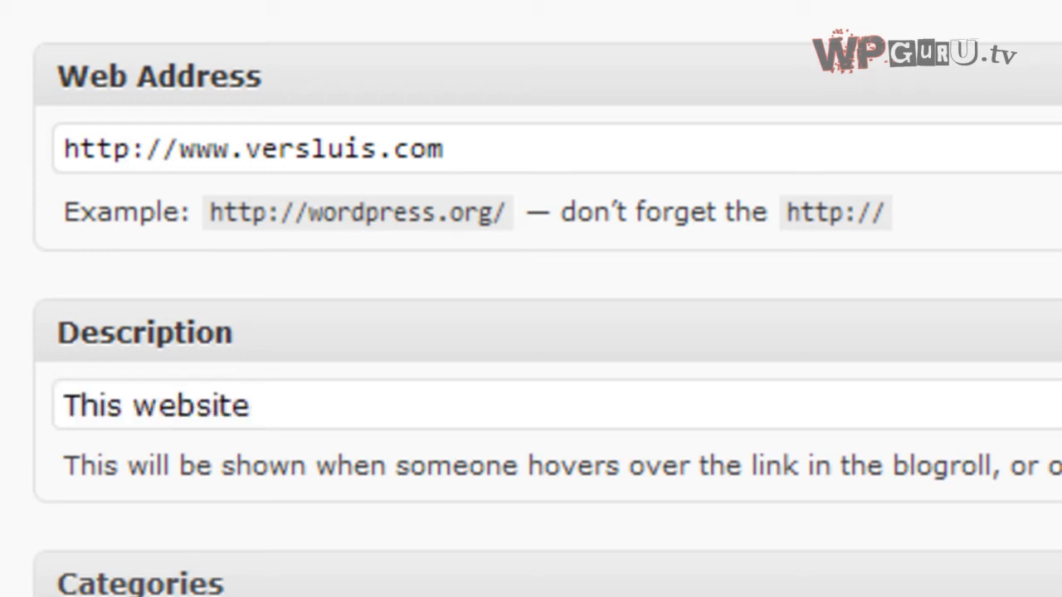
type("is totally cool")
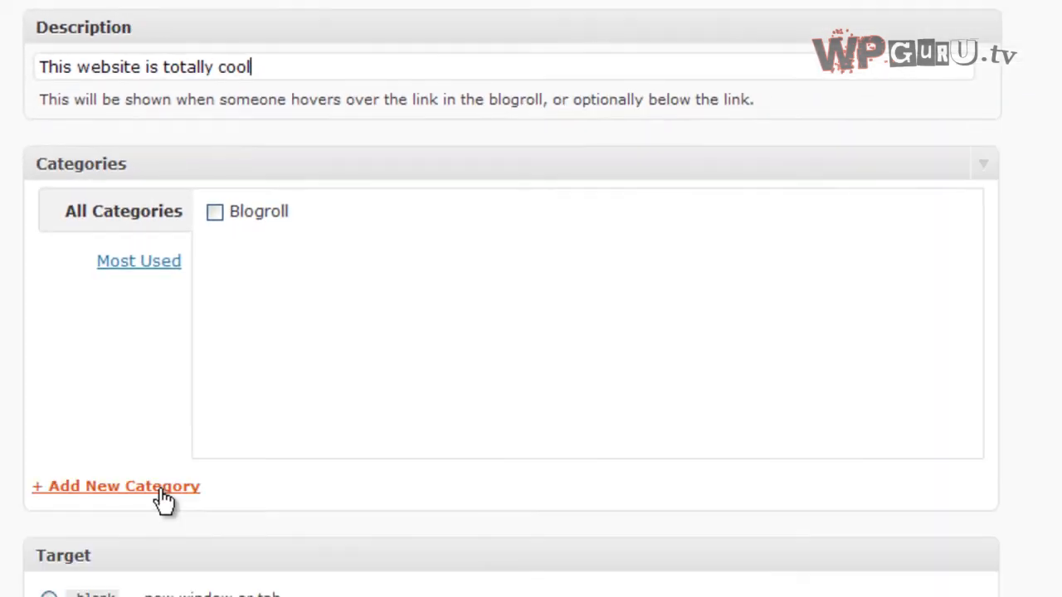
- Create a new link category "My Projects" and assign the link to that category only, not to Blogroll
left_click(162, 488)
left_click(170, 529)
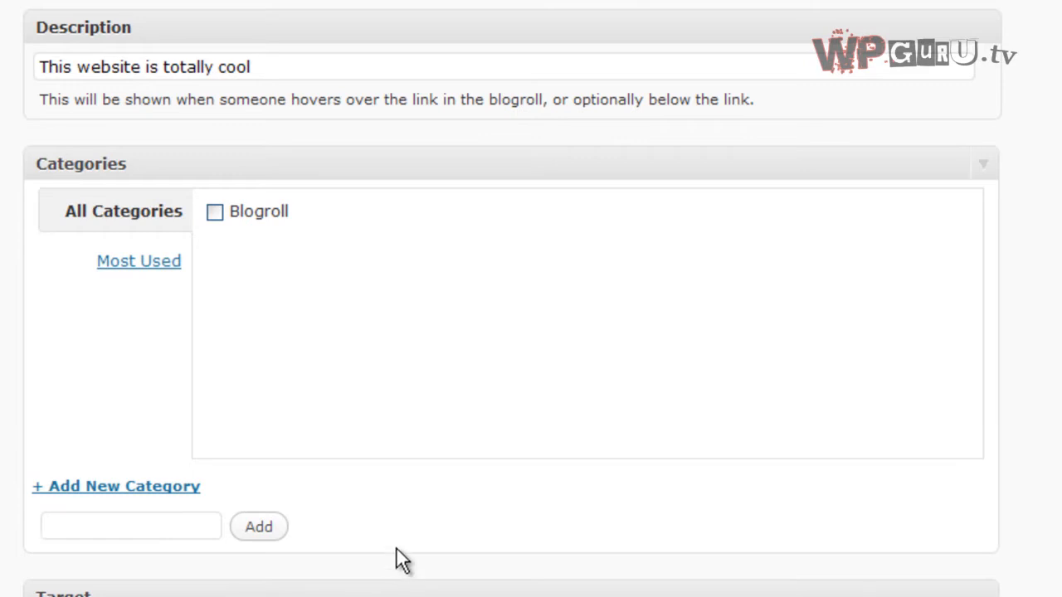
type("My Projects")
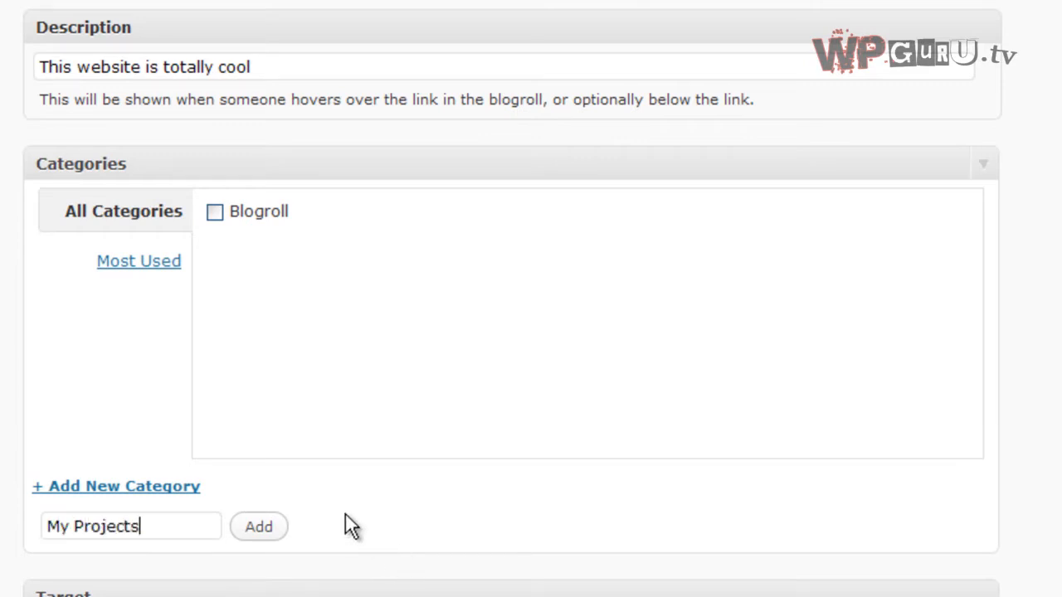
left_click(282, 524)
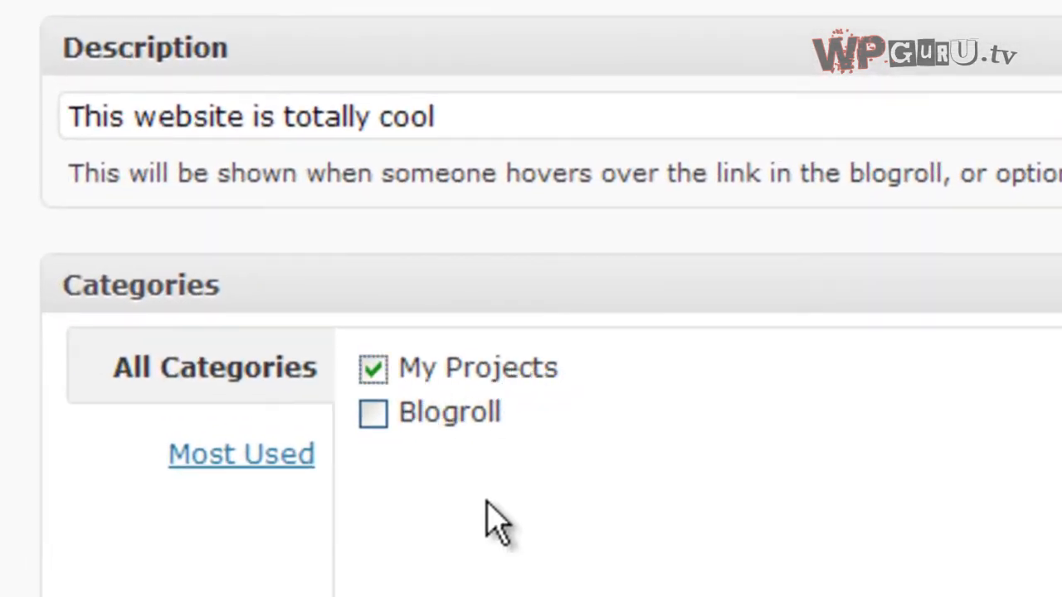
left_click(372, 415)
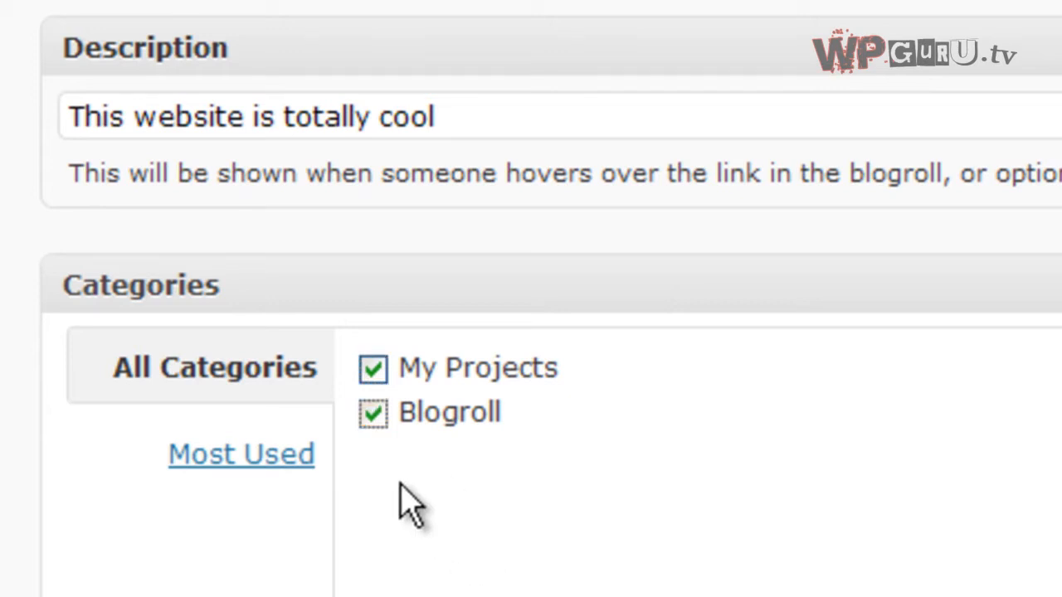
left_click(370, 417)
- Set the link's target to _blank so it opens in a new window or tab
scroll(775, 411, "down", 5)
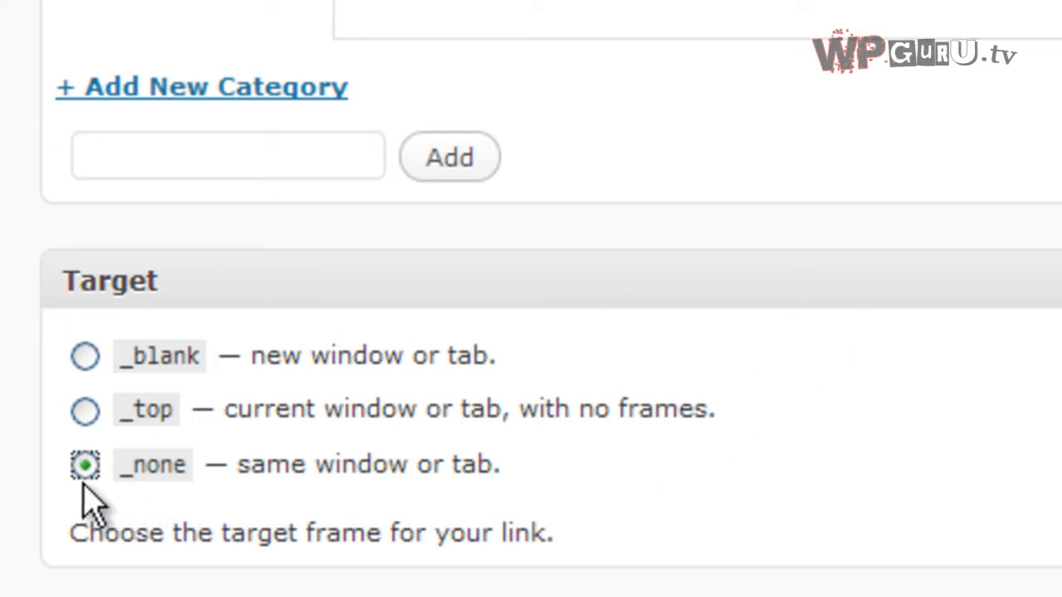
left_click(87, 410)
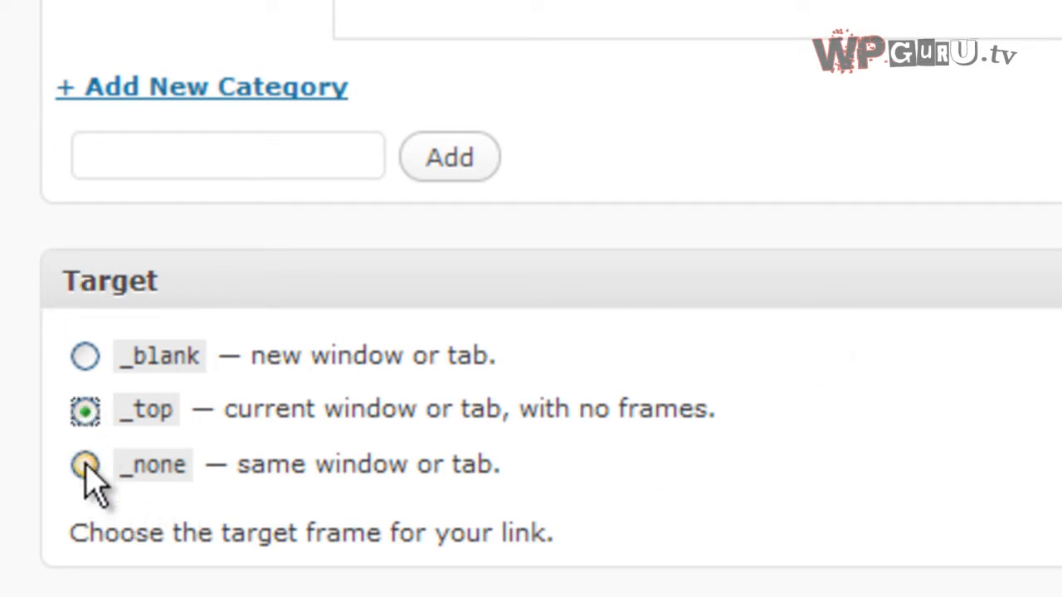
left_click(86, 466)
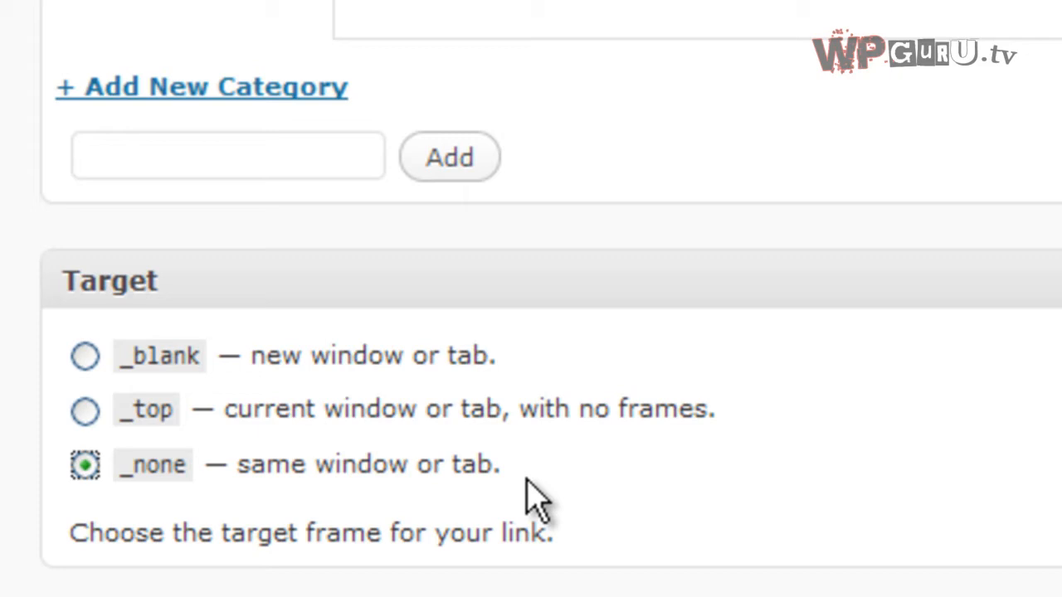
left_click(86, 356)
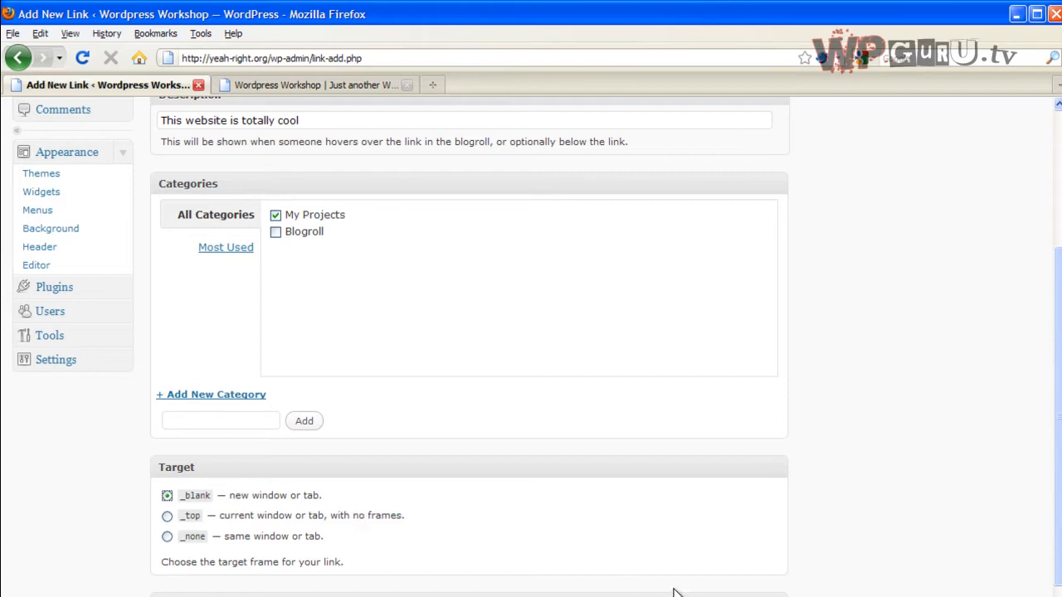
- Collapse the Link Relationship (XFN) section and add the link to the site without making it private
scroll(673, 580, "down", 5)
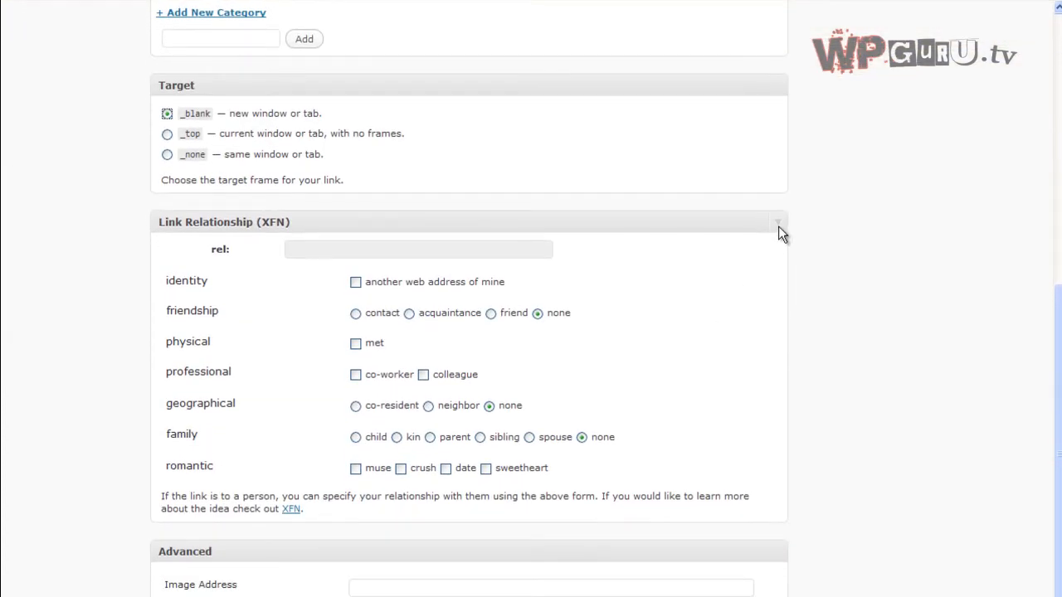
left_click(778, 224)
scroll(780, 345, "up", 3)
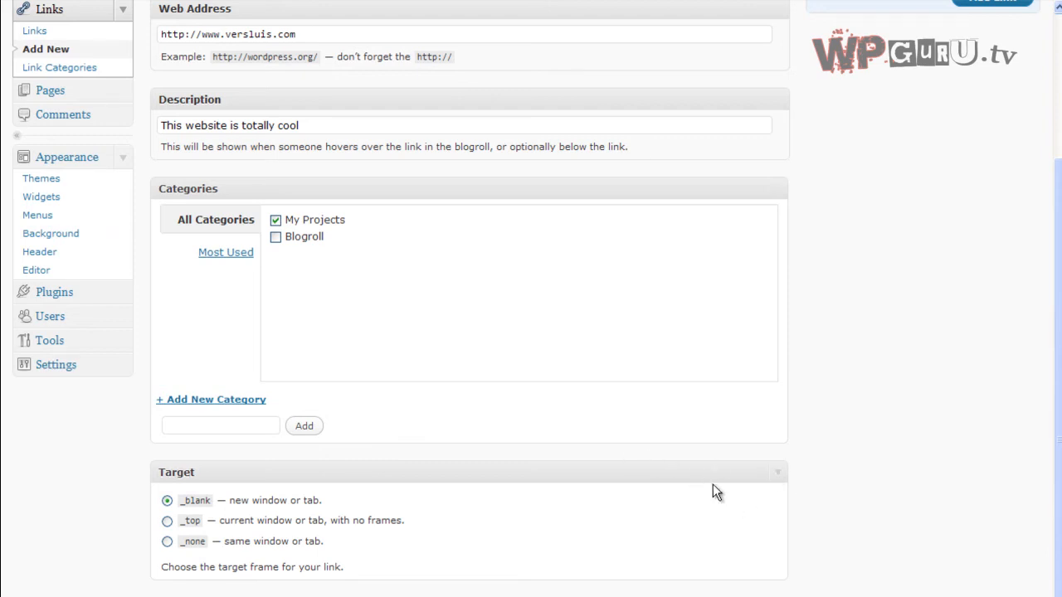
scroll(712, 489, "up", 2)
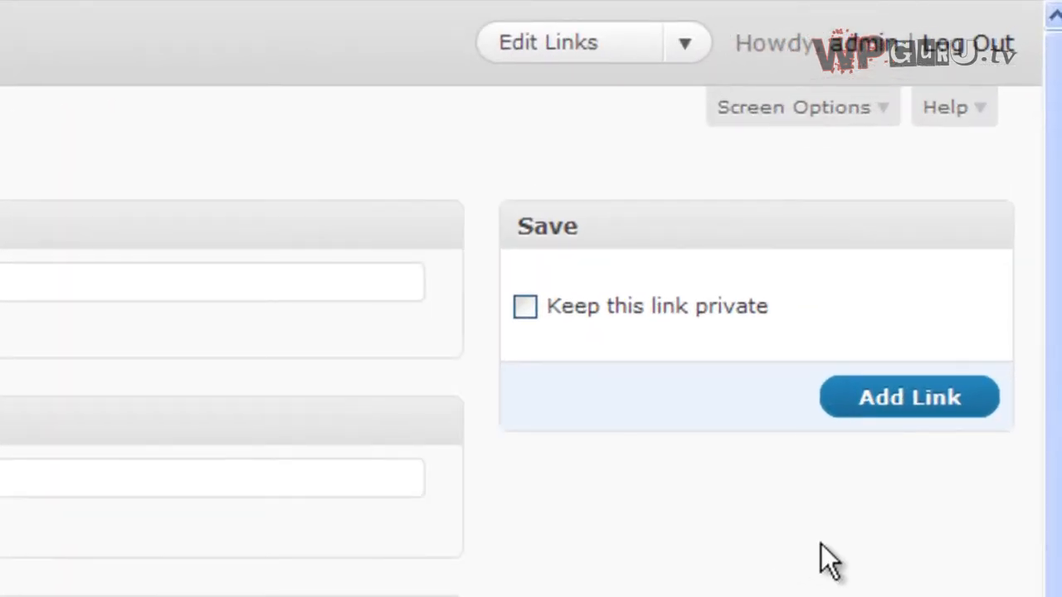
left_click(917, 398)
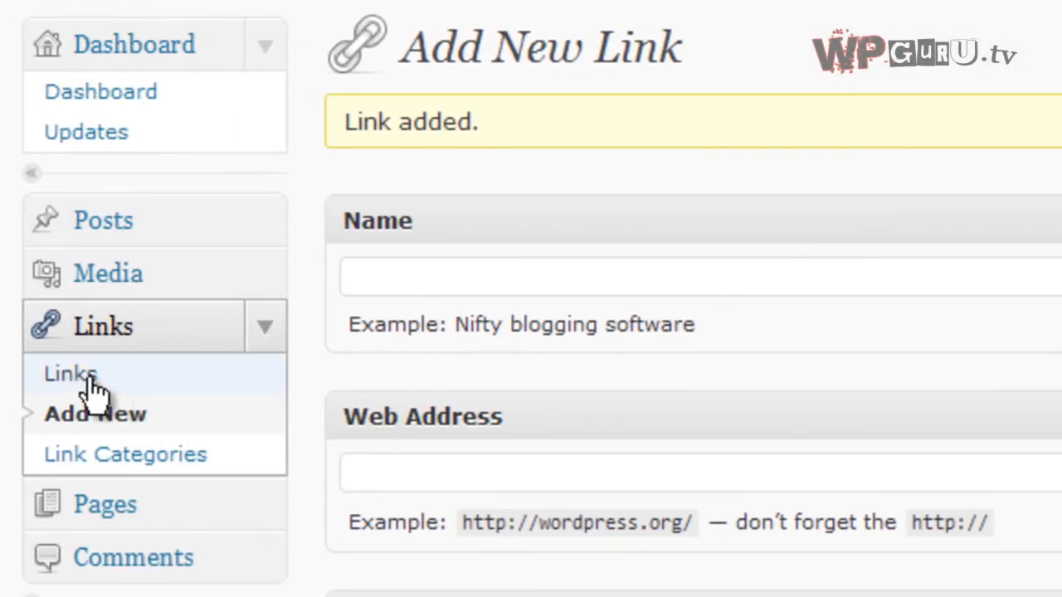
- Check the new link in the admin's links list and in the sidebar of the reloaded public site
left_click(93, 386)
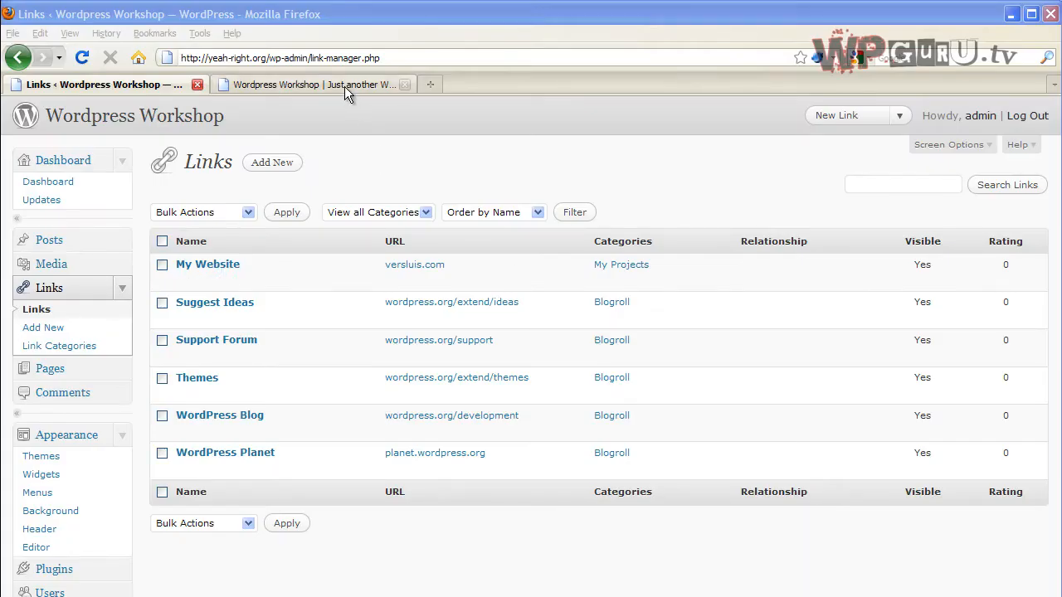
left_click(344, 86)
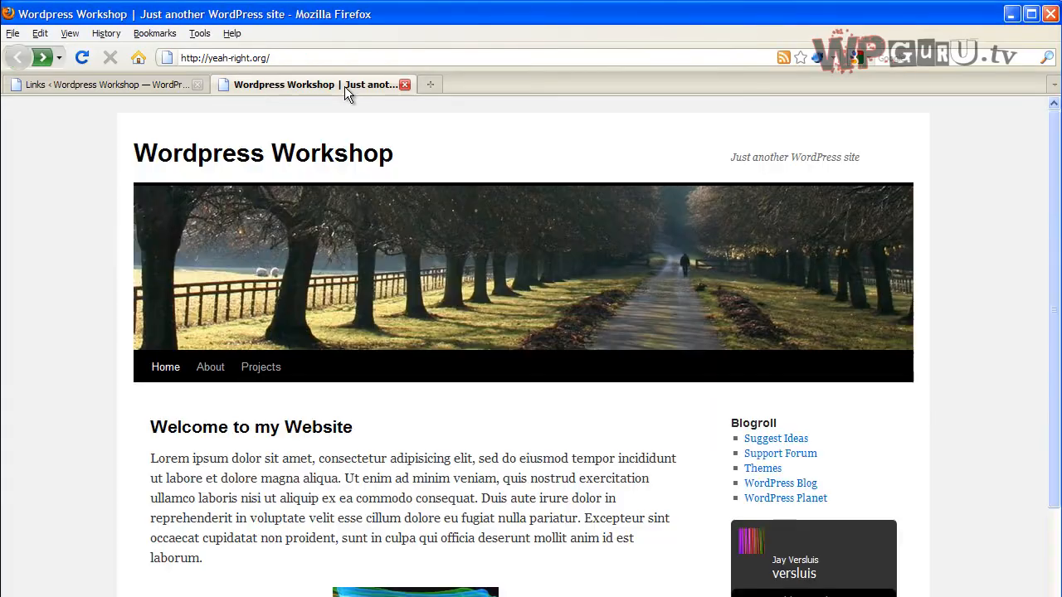
left_click(77, 57)
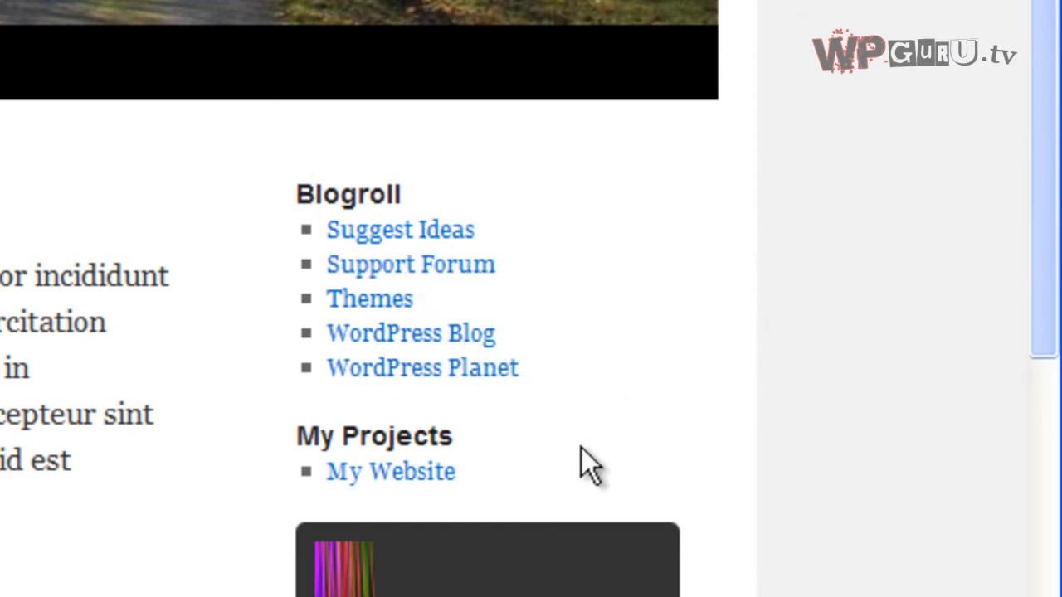
mouse_move(429, 468)
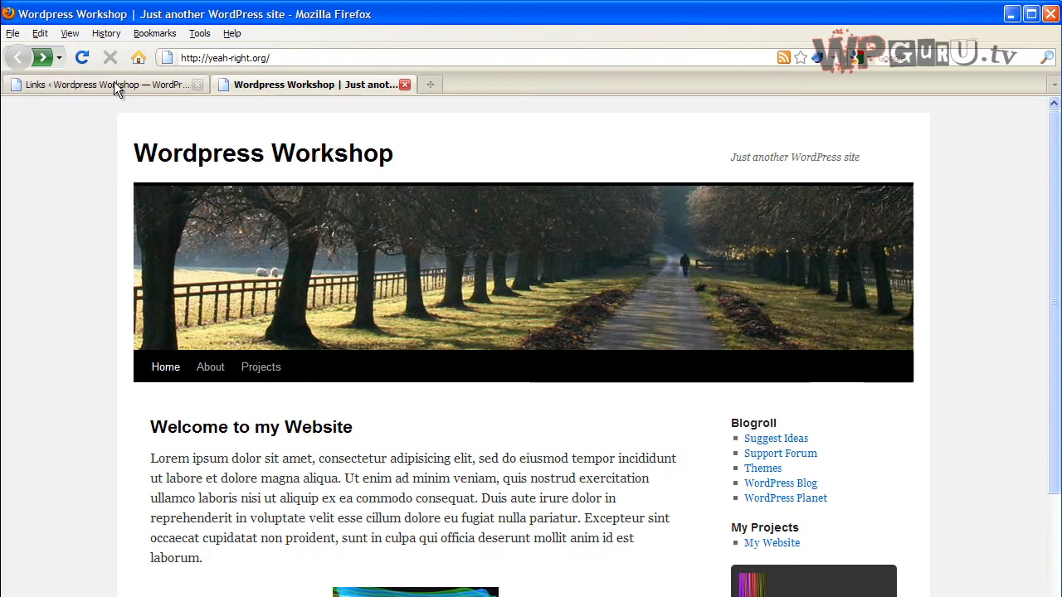
- Set the first Links widget in the Primary Widget Area to show only My Projects, save it, and reload the public site
left_click(114, 83)
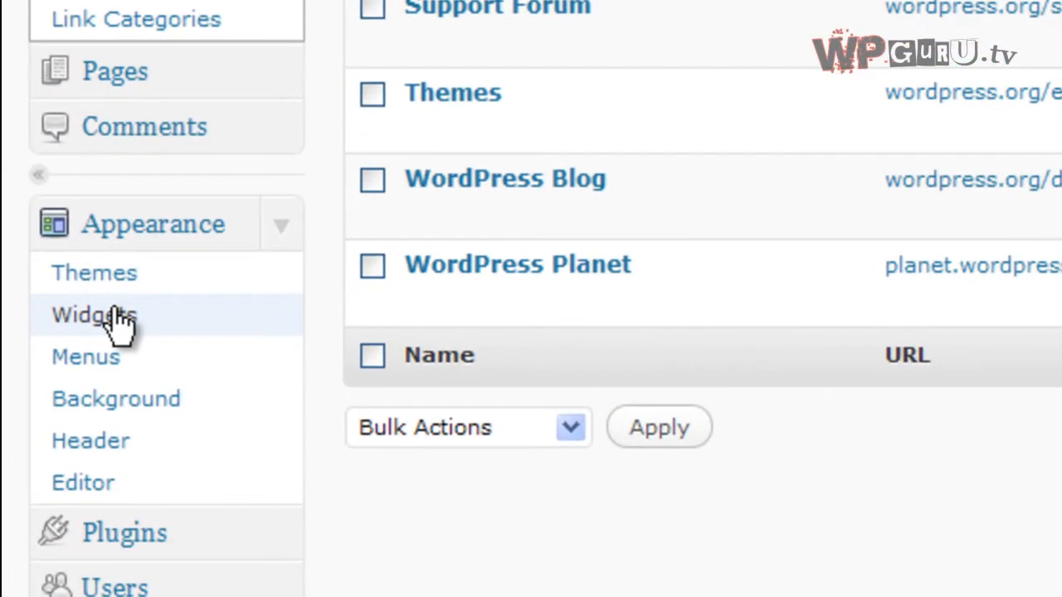
left_click(118, 321)
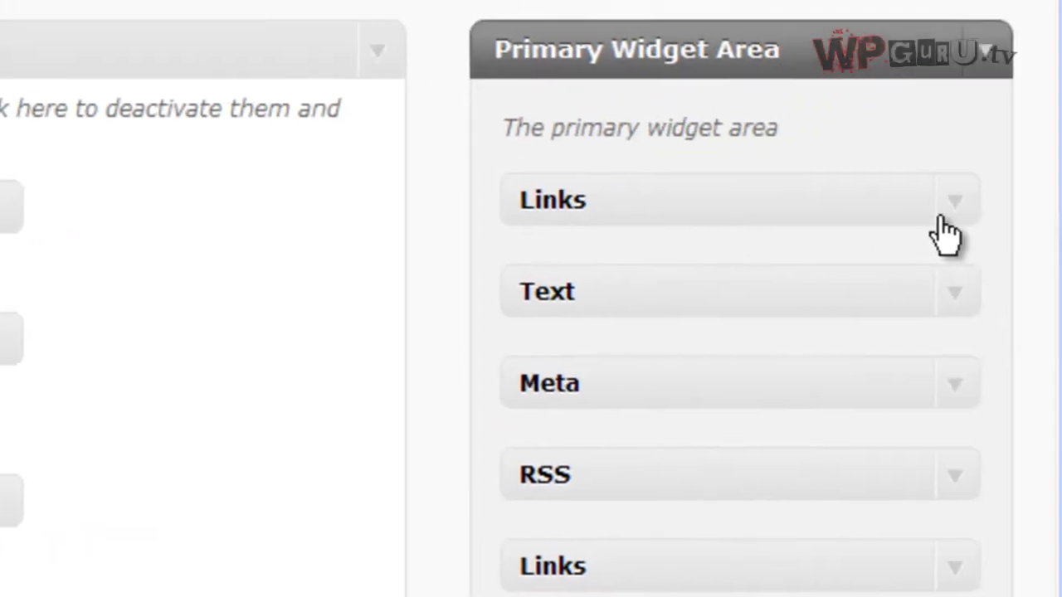
left_click(959, 204)
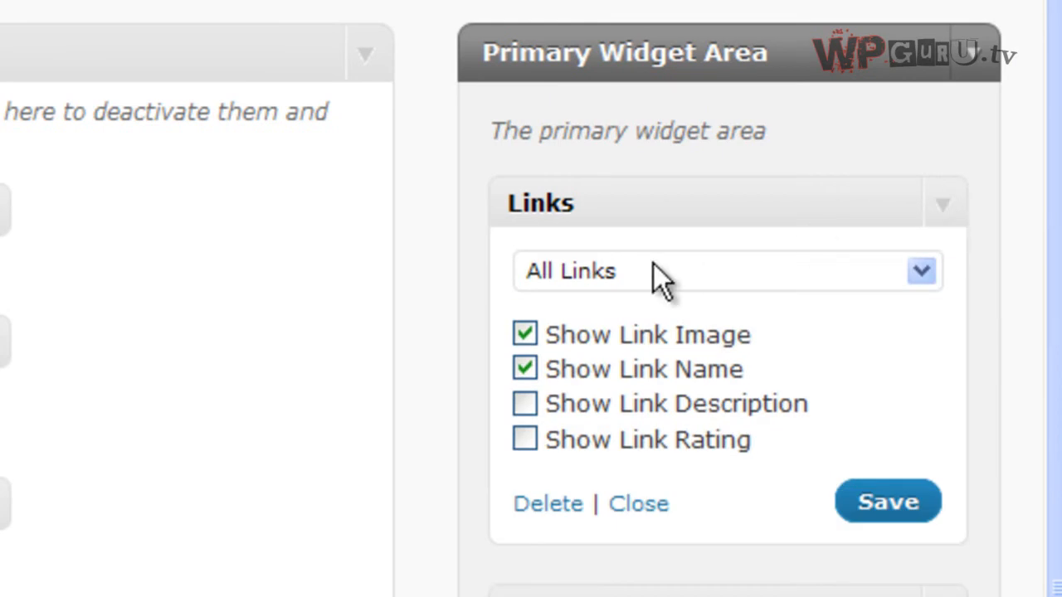
left_click(930, 277)
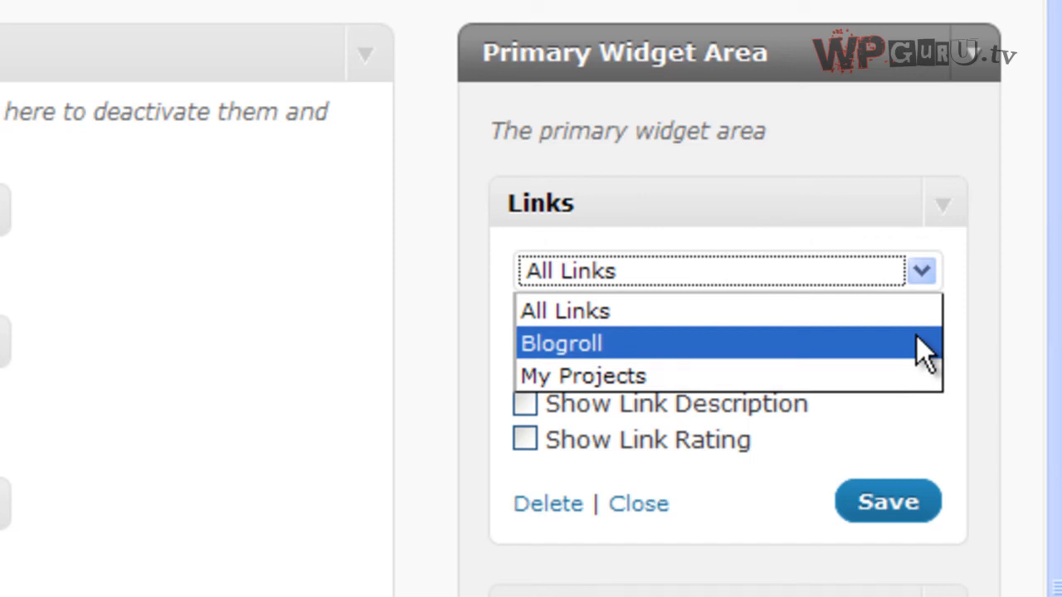
left_click(915, 372)
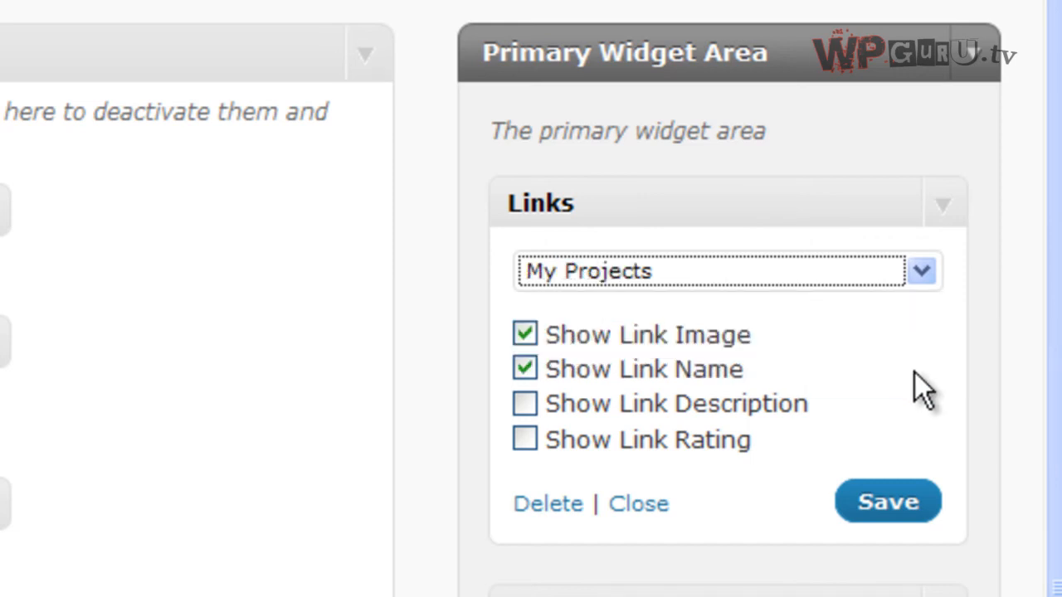
left_click(887, 502)
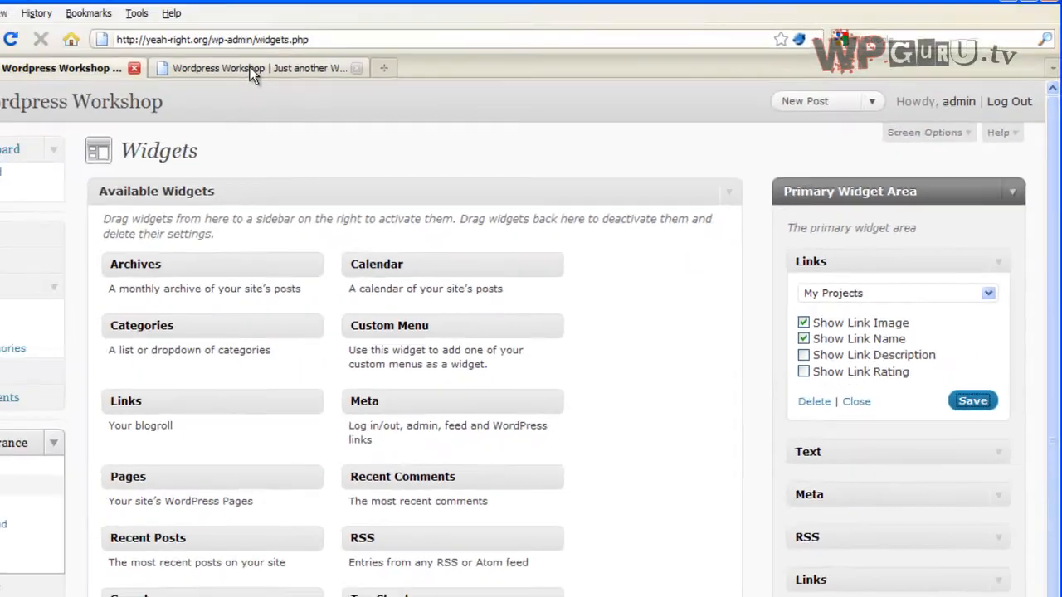
left_click(281, 86)
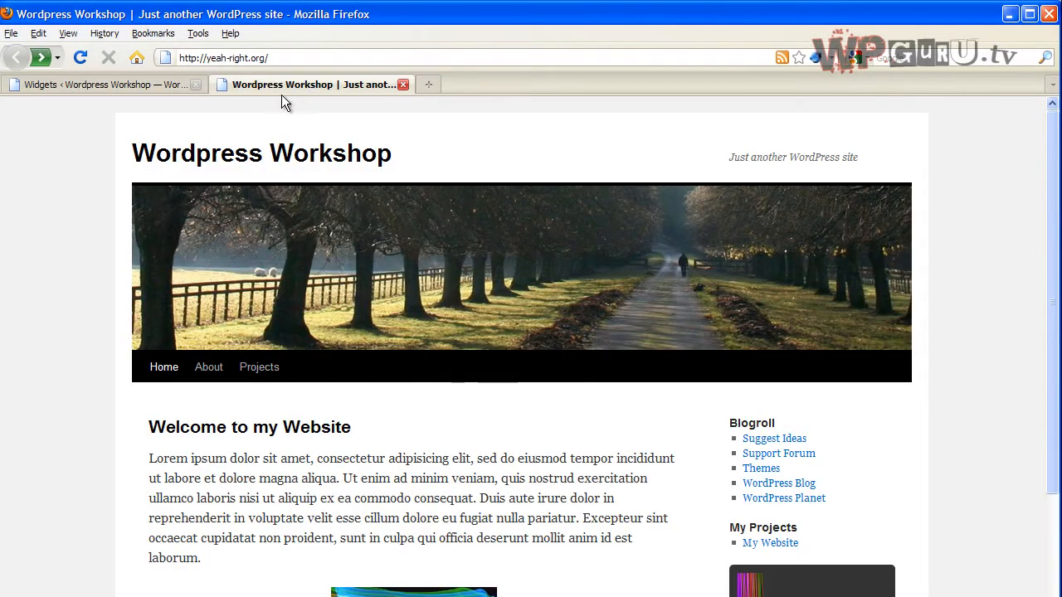
left_click(80, 58)
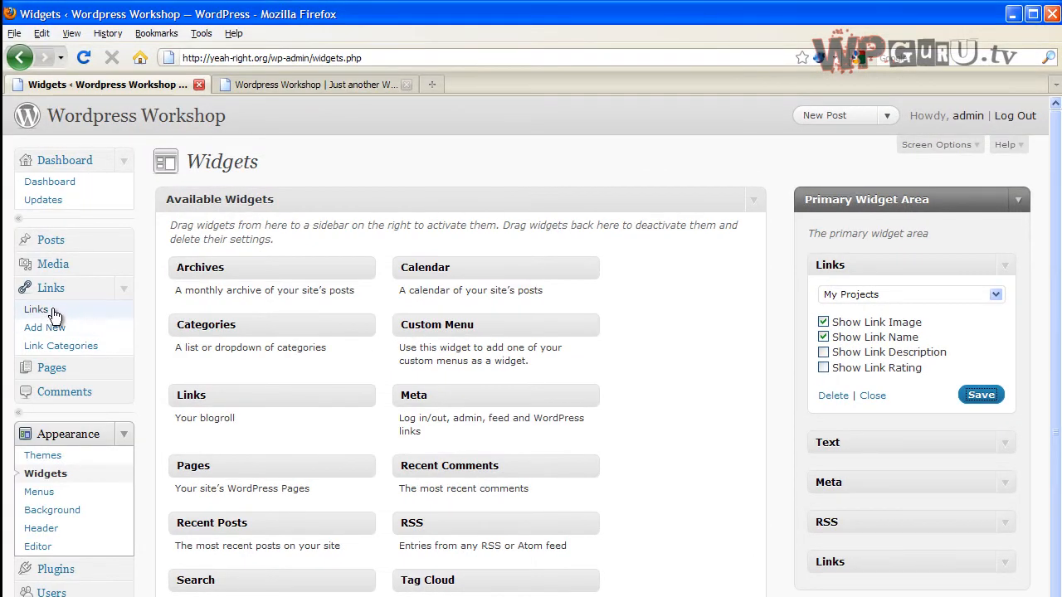
- Delete the WordPress Blog and WordPress Planet links together from the admin's links list with a bulk action
left_click(51, 311)
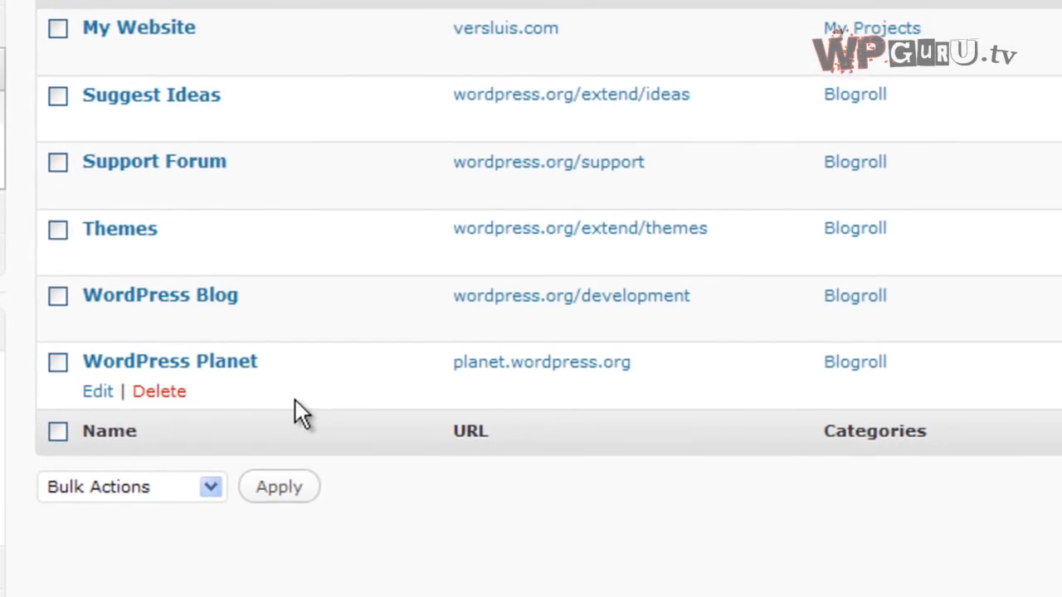
left_click(57, 362)
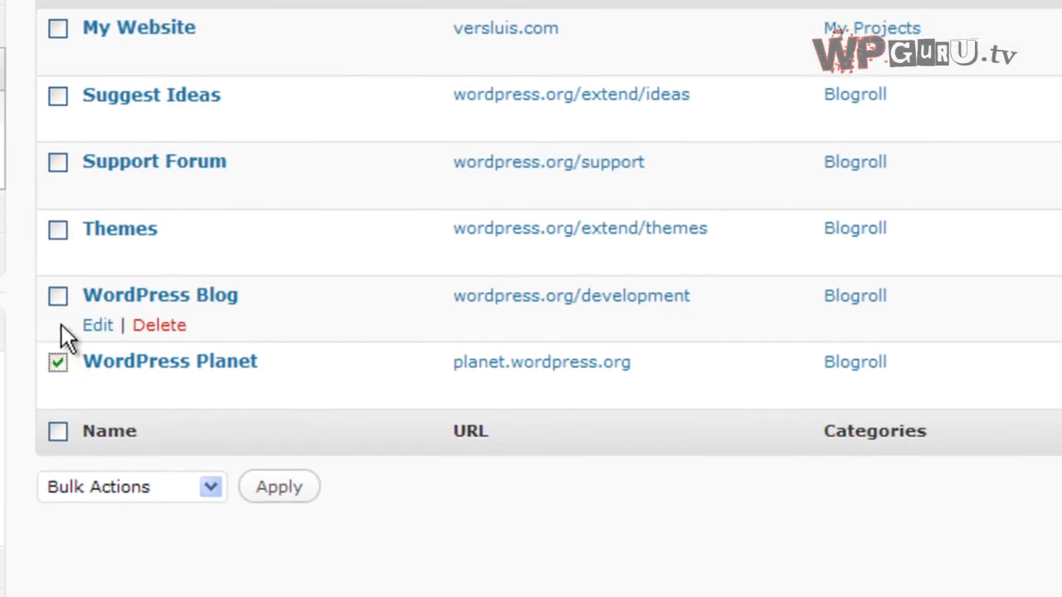
left_click(57, 296)
left_click(209, 487)
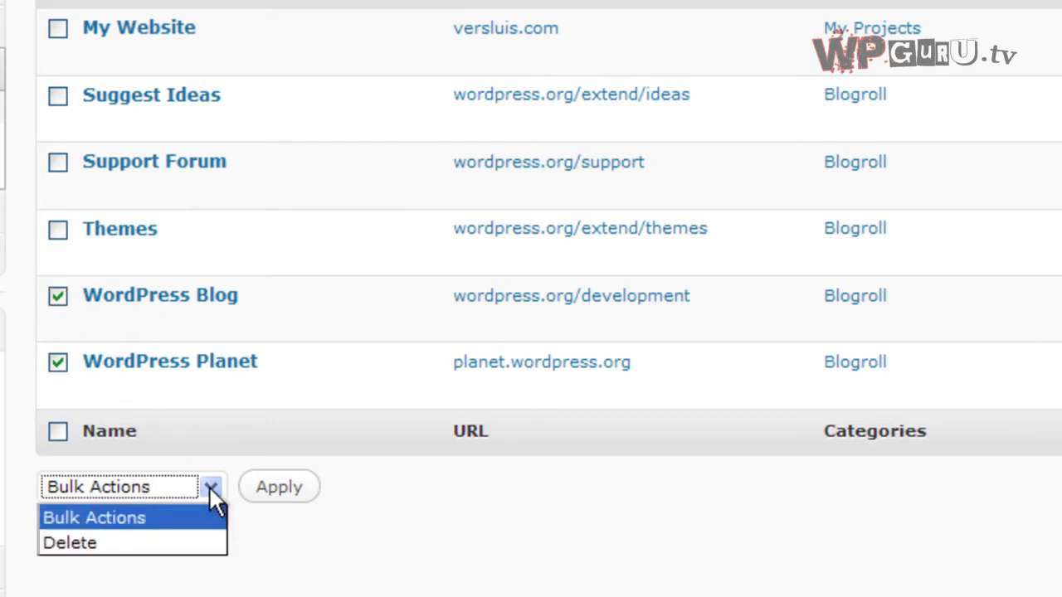
left_click(209, 539)
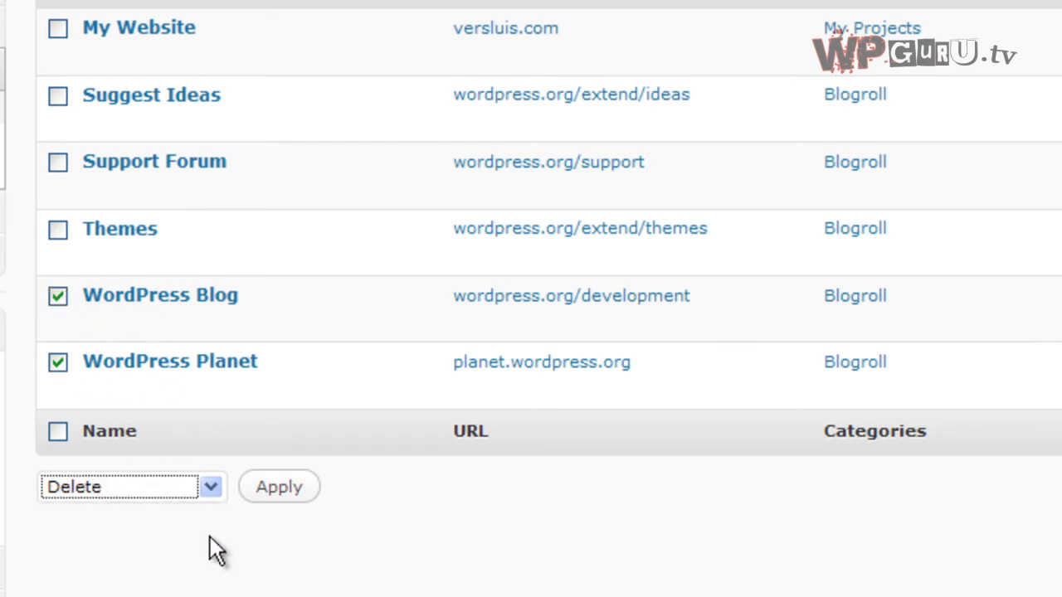
left_click(276, 489)
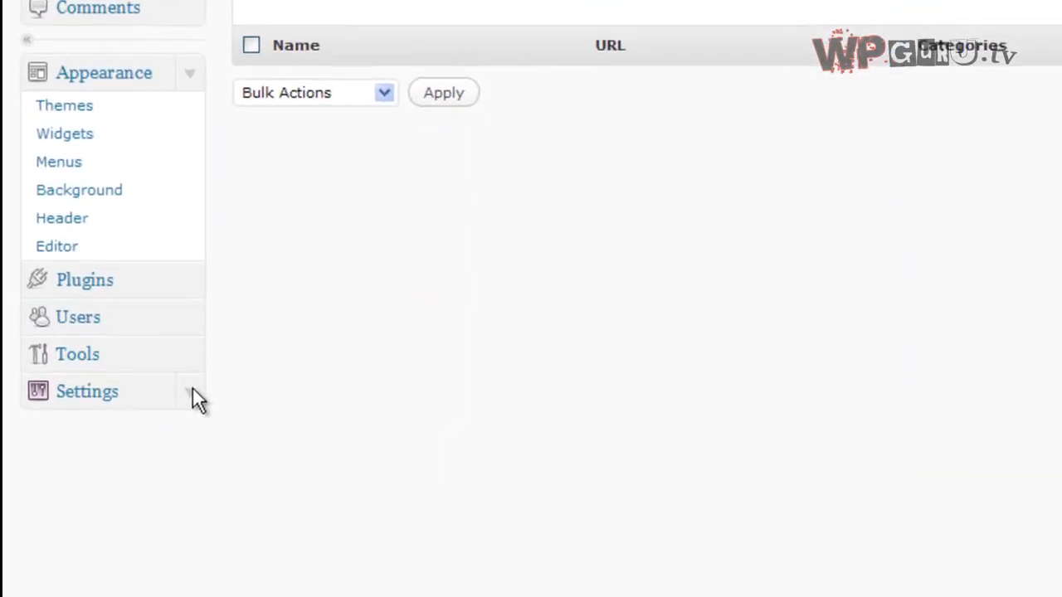
- Set the Default Link Category to My Projects in the Writing settings and save the changes
left_click(191, 391)
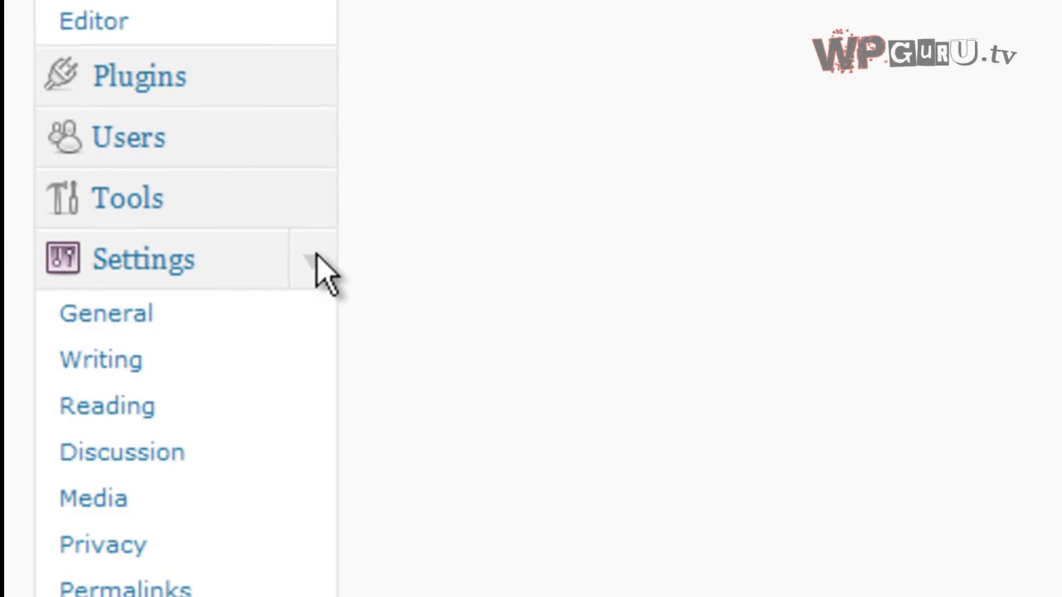
left_click(238, 380)
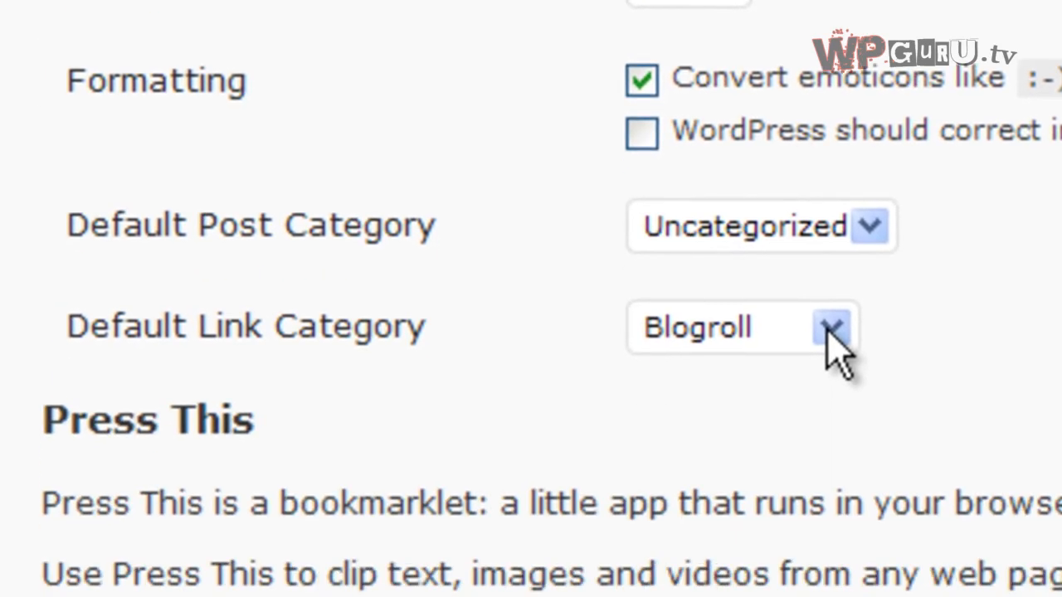
left_click(832, 329)
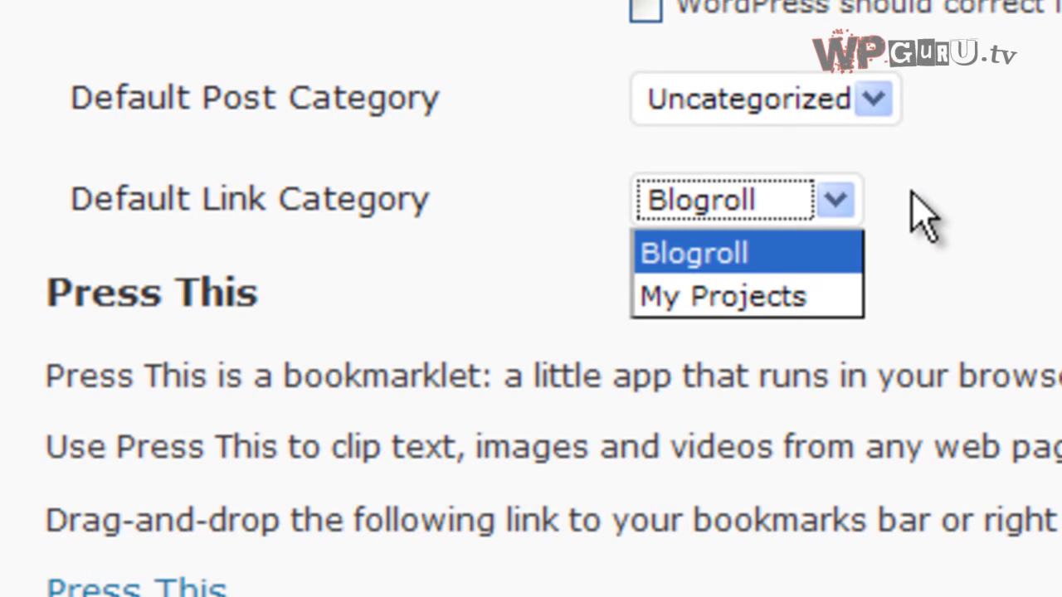
left_click(832, 299)
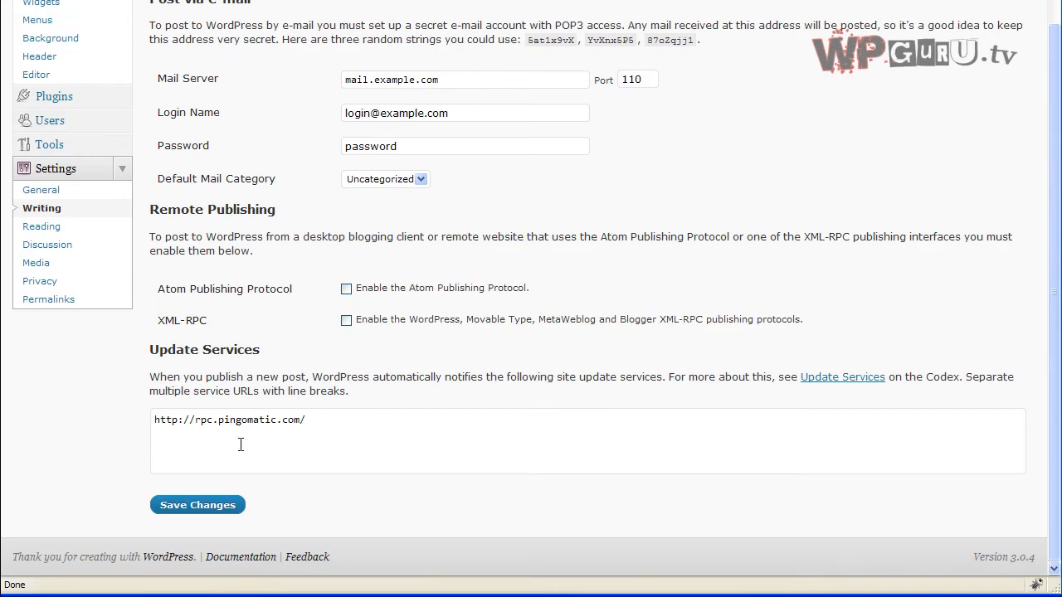
left_click(222, 509)
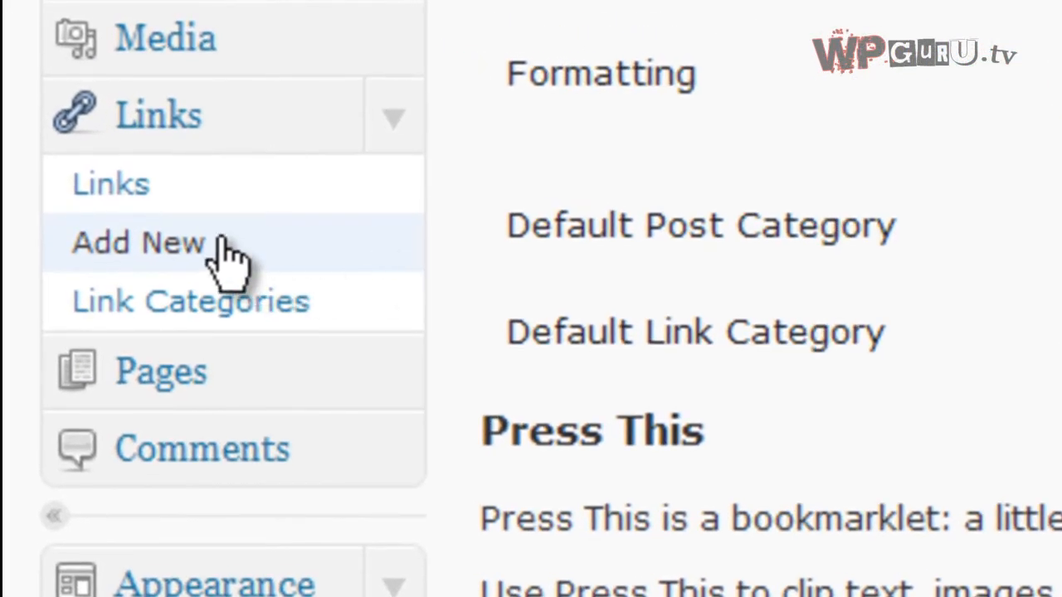
left_click(225, 257)
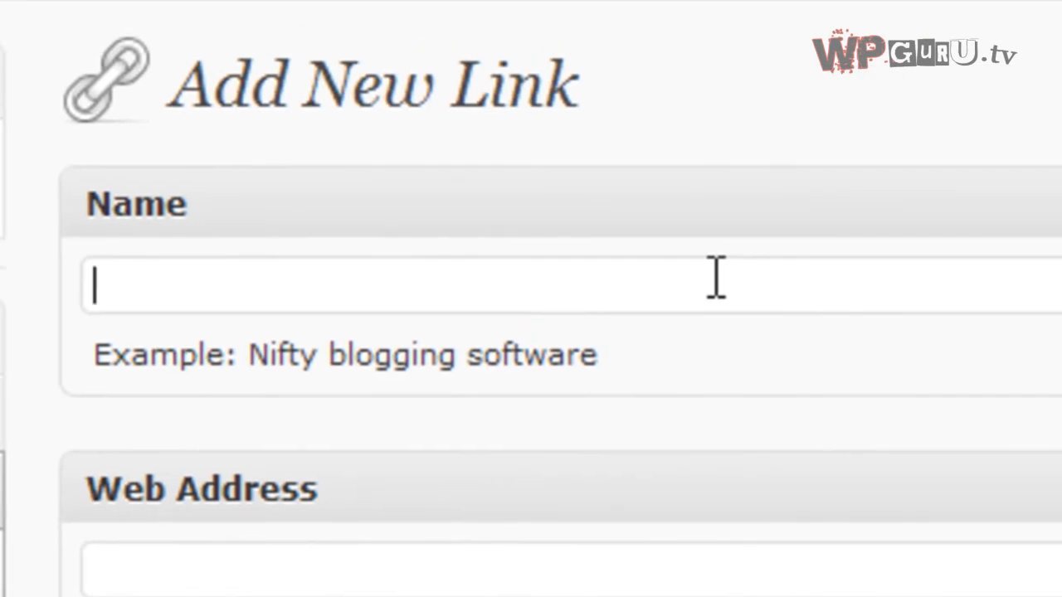
type("Facebook")
key("Tab")
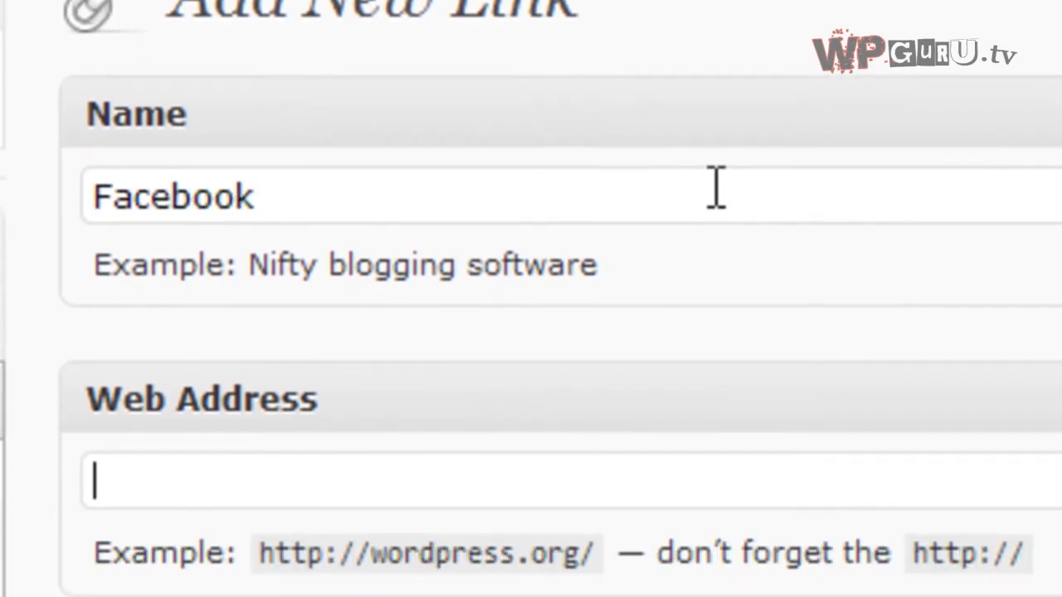
type("http://www.facebook.com")
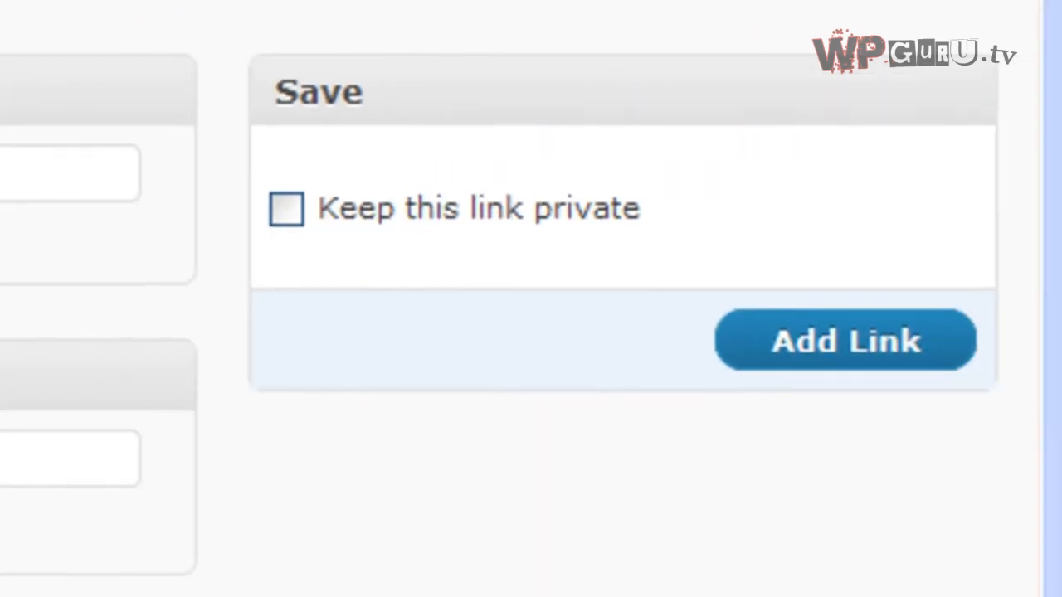
left_click(832, 330)
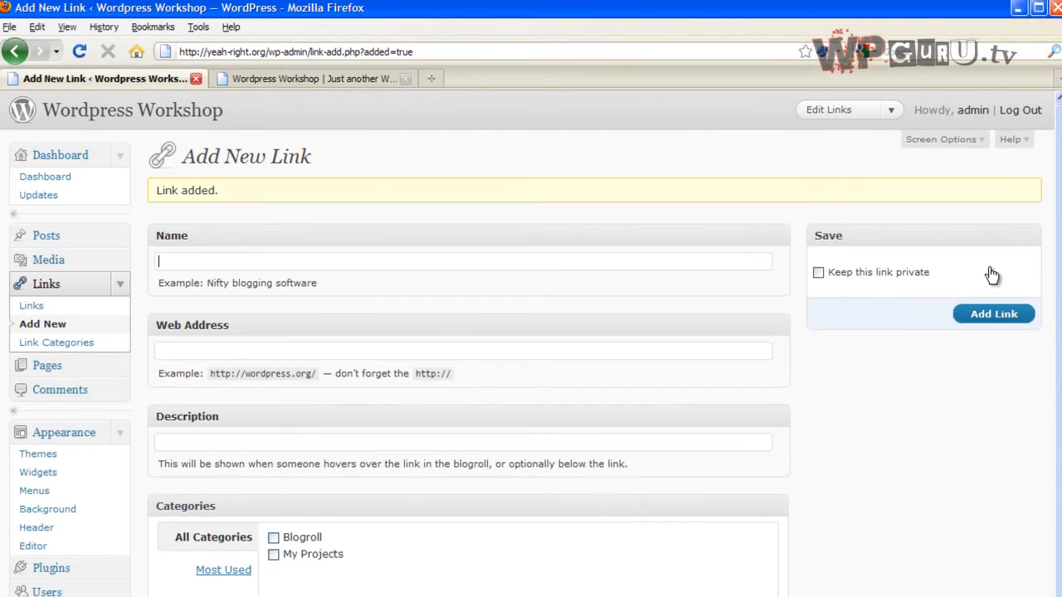
- Check the Facebook link's category in the admin's links list and its display in the reloaded public site's sidebar
left_click(27, 306)
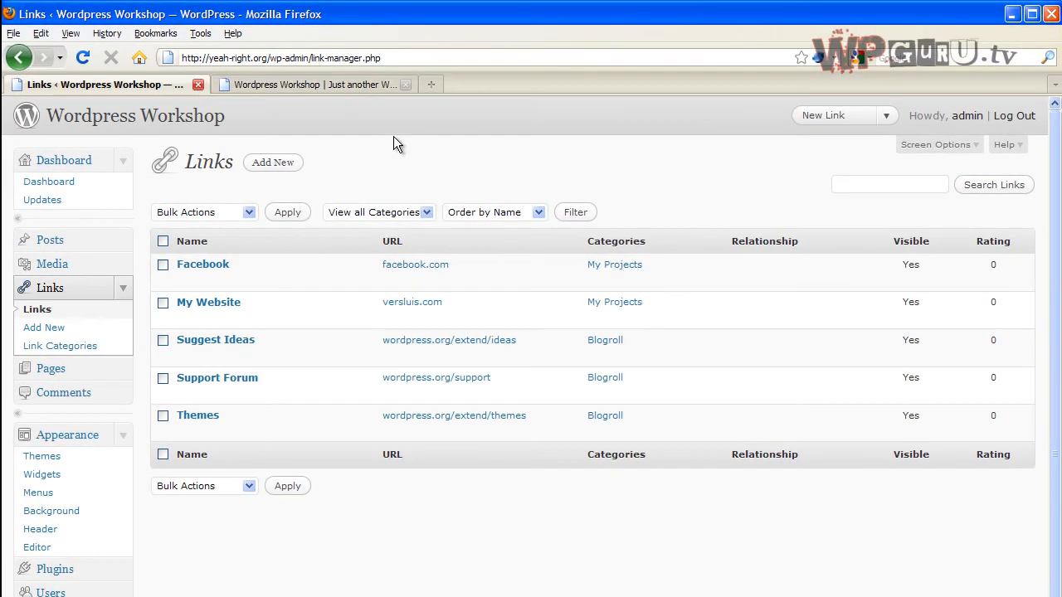
left_click(357, 84)
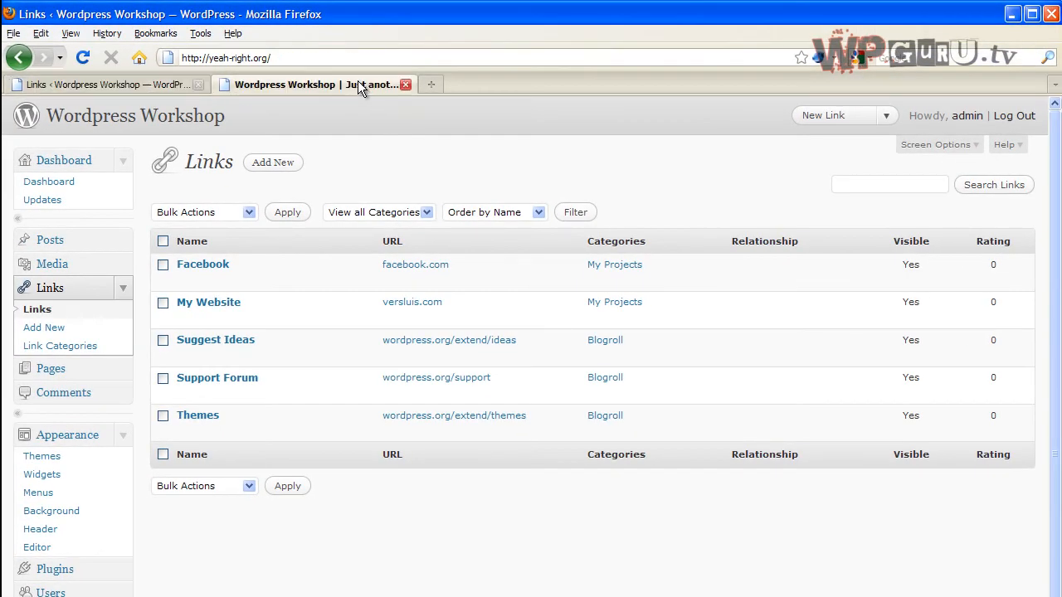
left_click(82, 58)
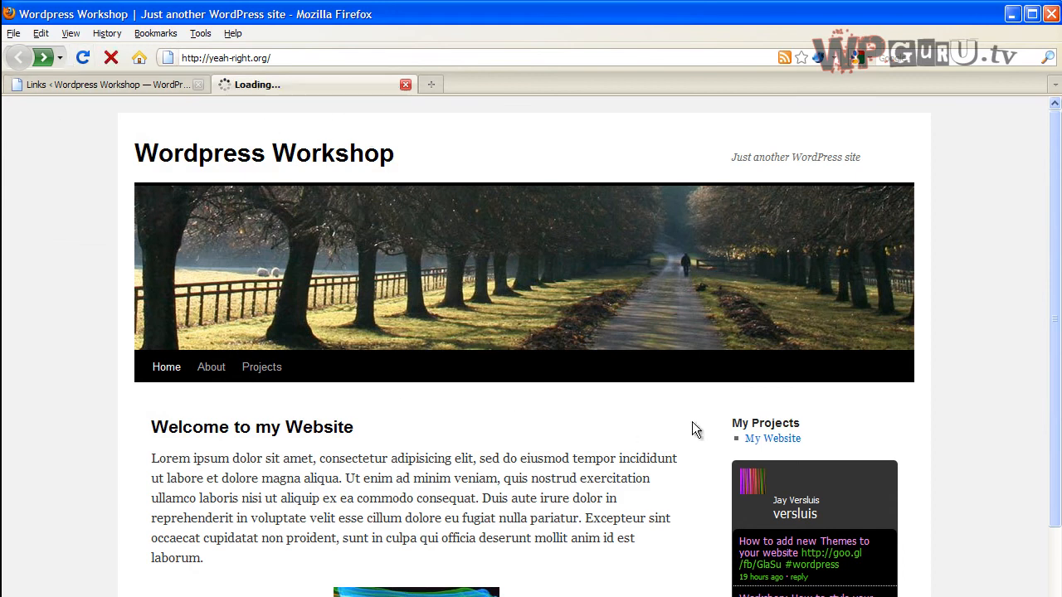